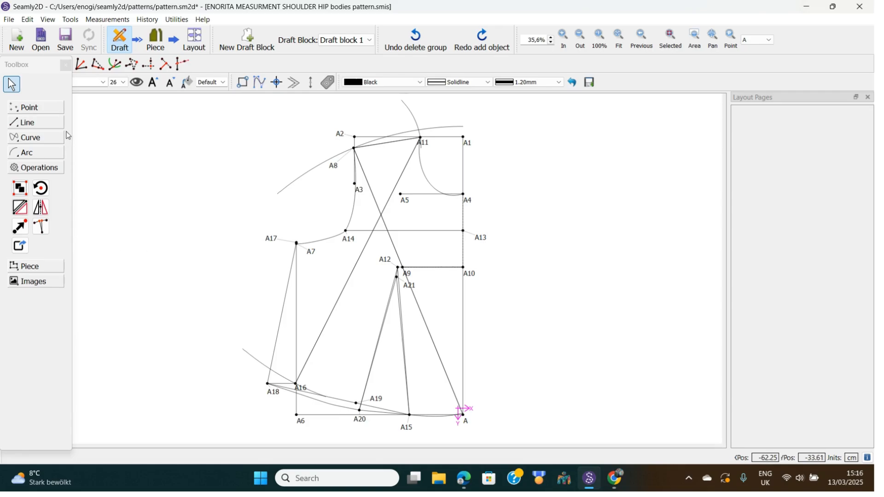
{"action": "left_click", "coordinate": [52, 107]}
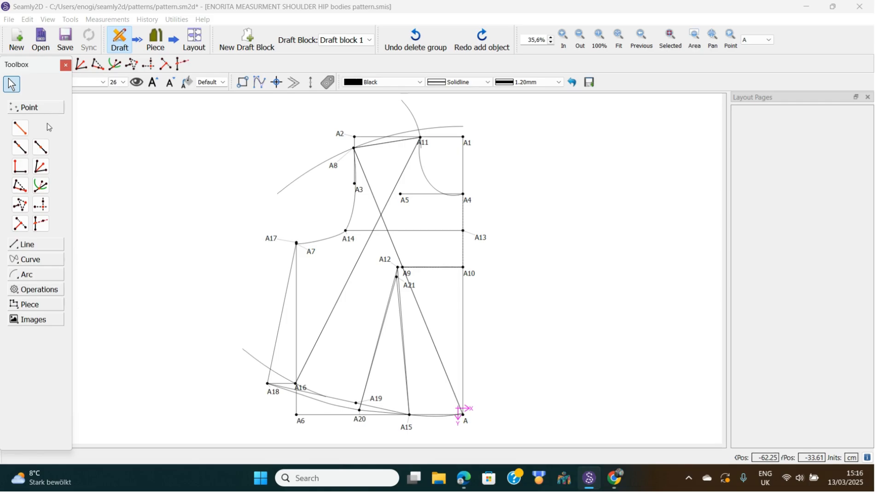
{"action": "left_click", "coordinate": [33, 248]}
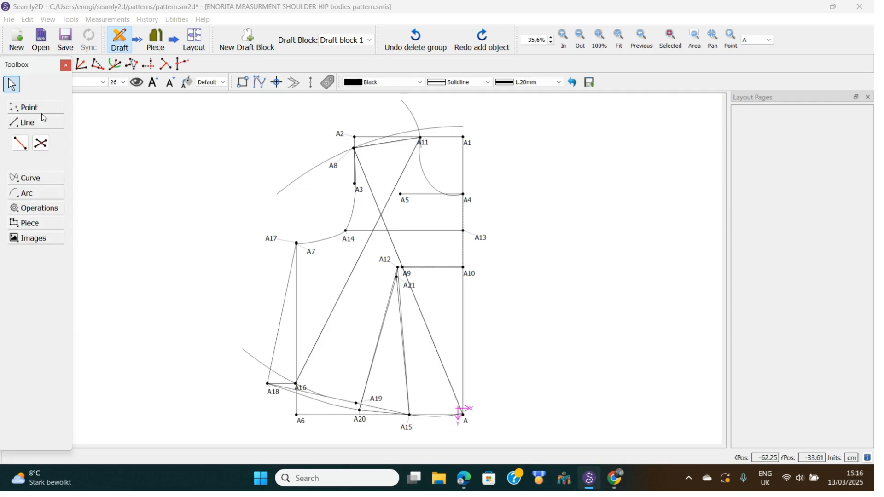
{"action": "left_click", "coordinate": [35, 178]}
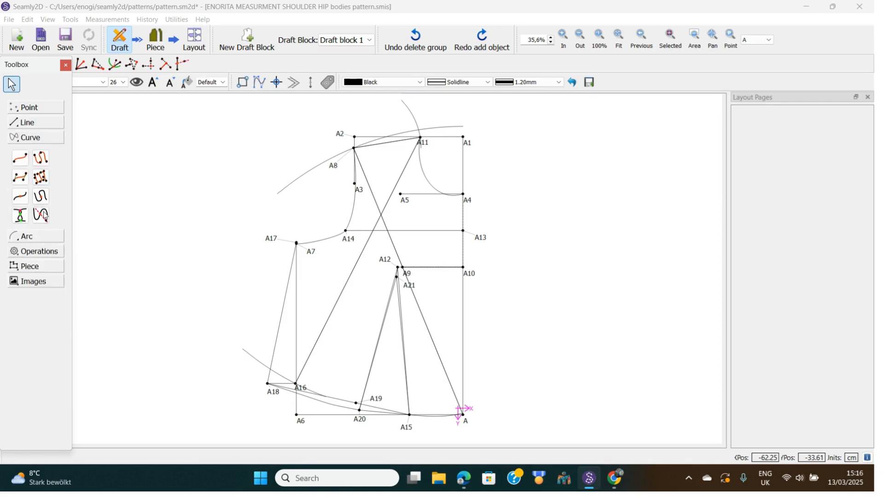
{"action": "left_click", "coordinate": [31, 239]}
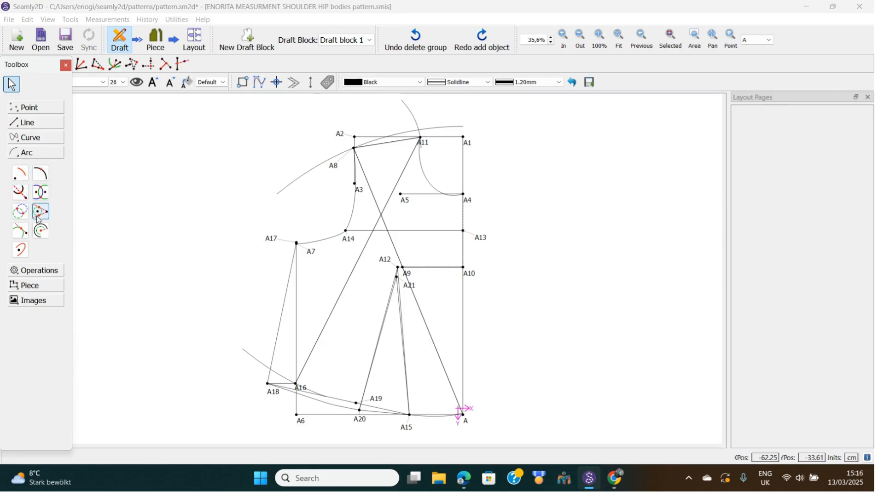
{"action": "left_click", "coordinate": [34, 271]}
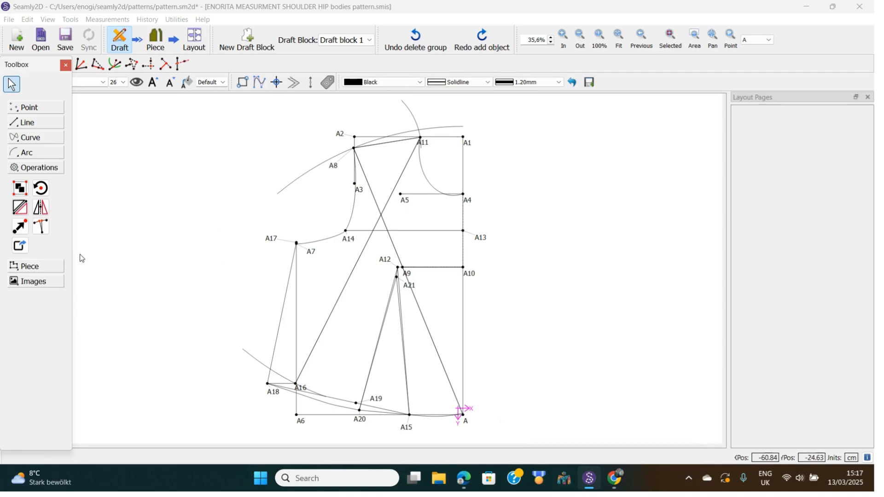
Start the Group tool and bring the Group Manager panel into view.
{"action": "left_click", "coordinate": [19, 190]}
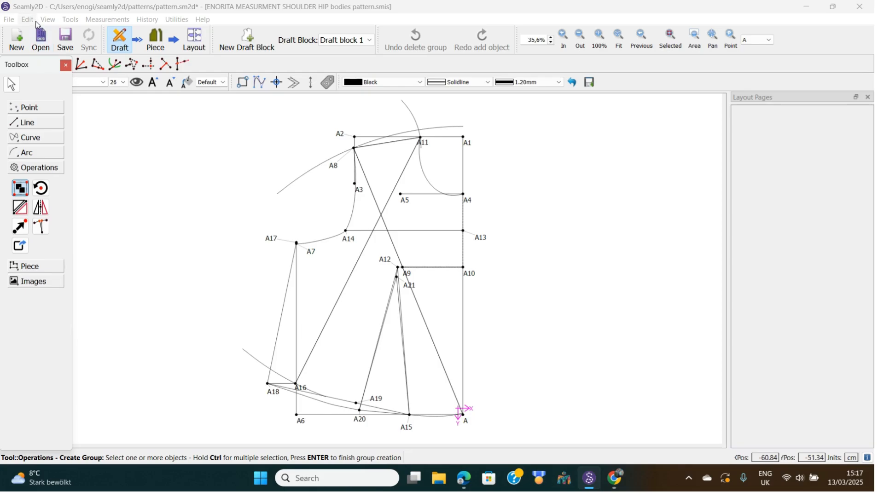
{"action": "left_click", "coordinate": [47, 20]}
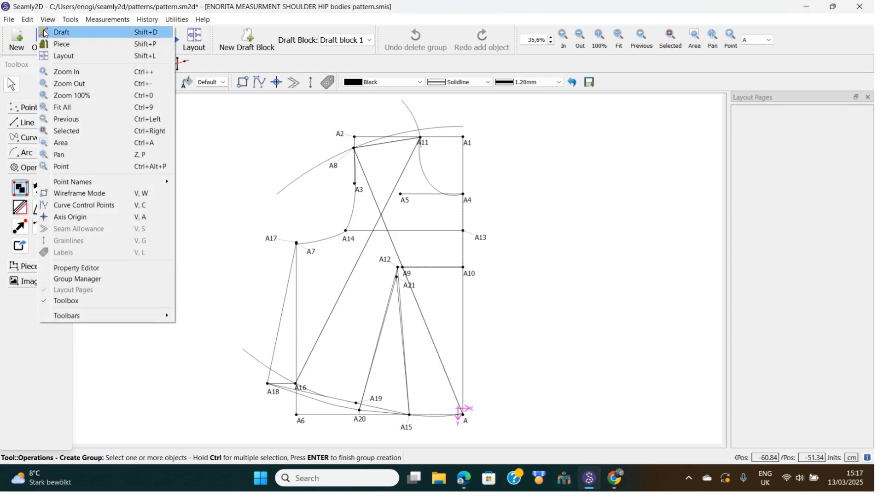
{"action": "left_click", "coordinate": [72, 281]}
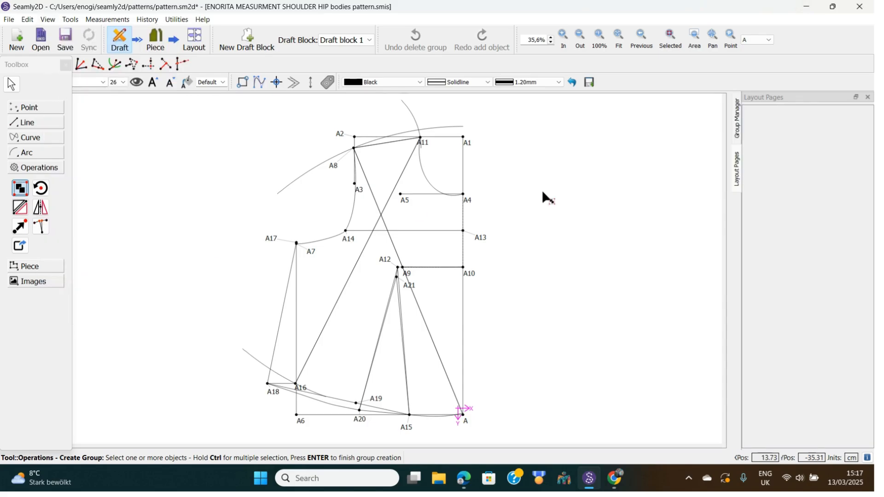
{"action": "left_click", "coordinate": [738, 123]}
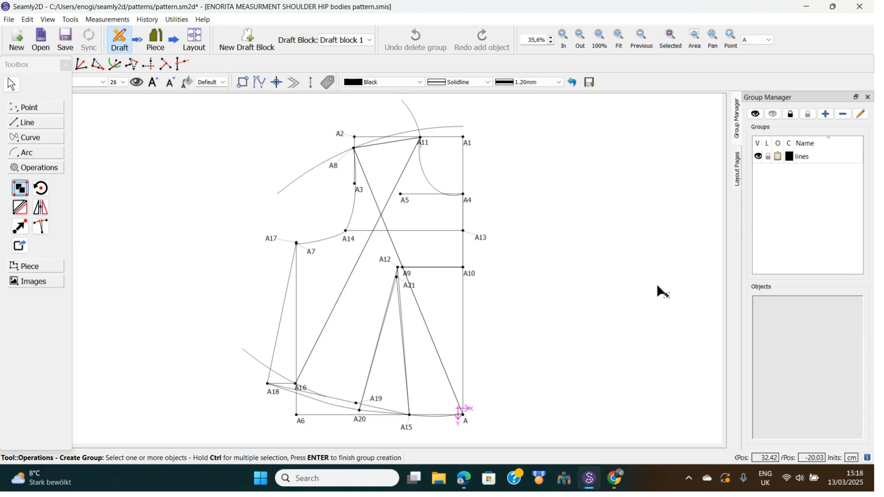
Open the Add Group dialog from the Group Manager's + button.
{"action": "left_click", "coordinate": [828, 115]}
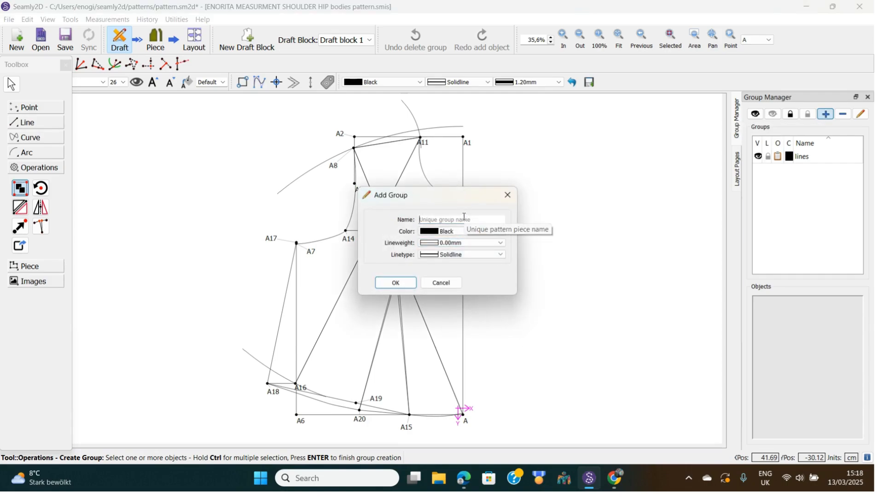
Create a group named 'arc group' coloured Lime.
{"action": "type", "text": "arc group_"}
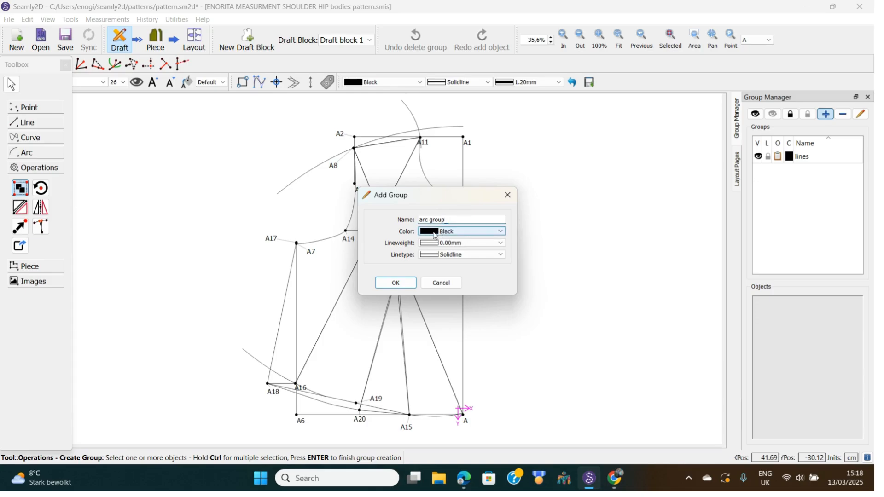
{"action": "left_click", "coordinate": [502, 232]}
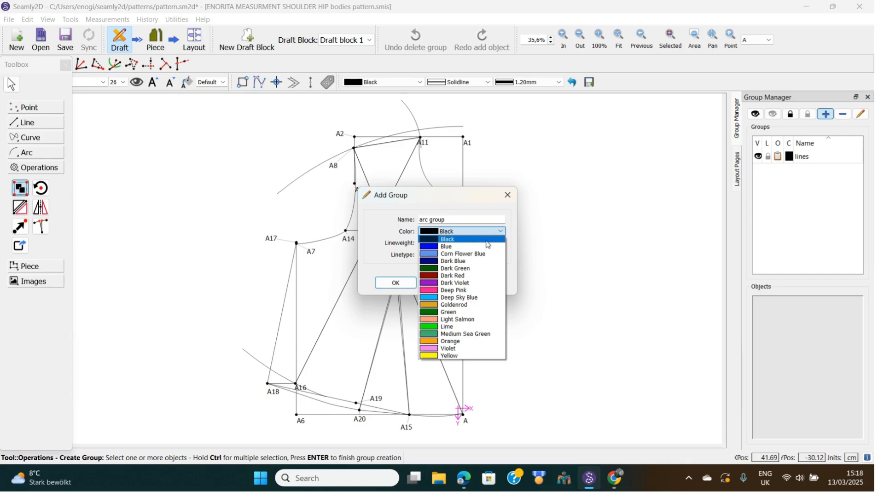
{"action": "left_click", "coordinate": [434, 327]}
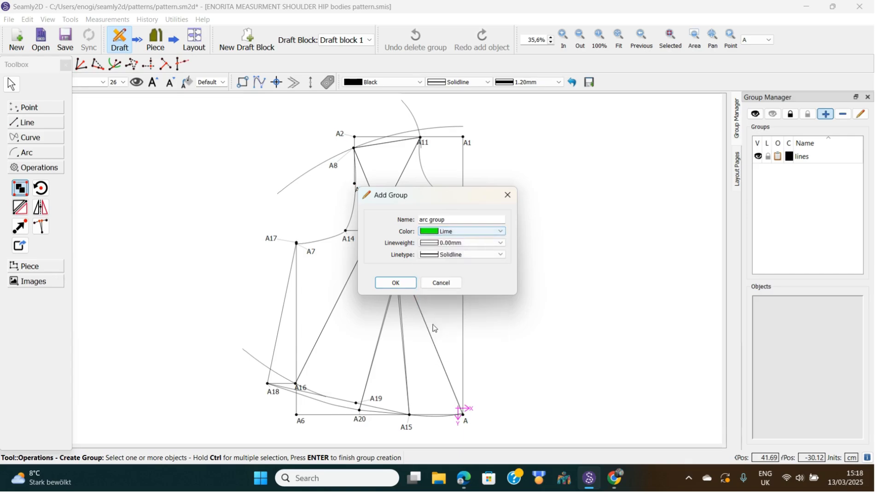
{"action": "left_click", "coordinate": [395, 283]}
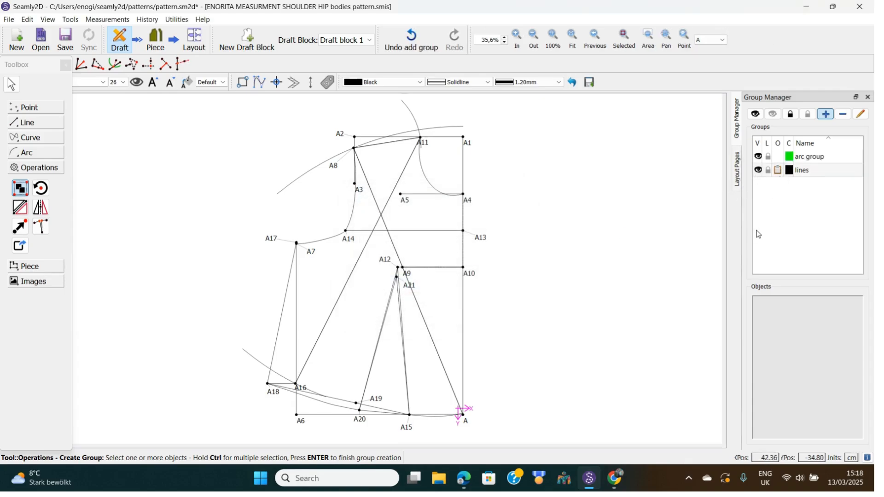
Create a second group named 'lines group' coloured Deep Pink.
{"action": "left_click", "coordinate": [828, 117]}
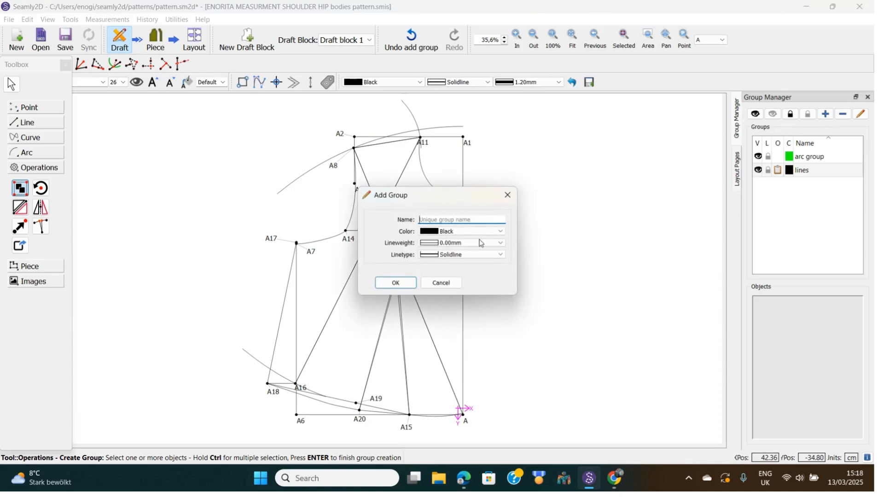
{"action": "type", "text": "l"}
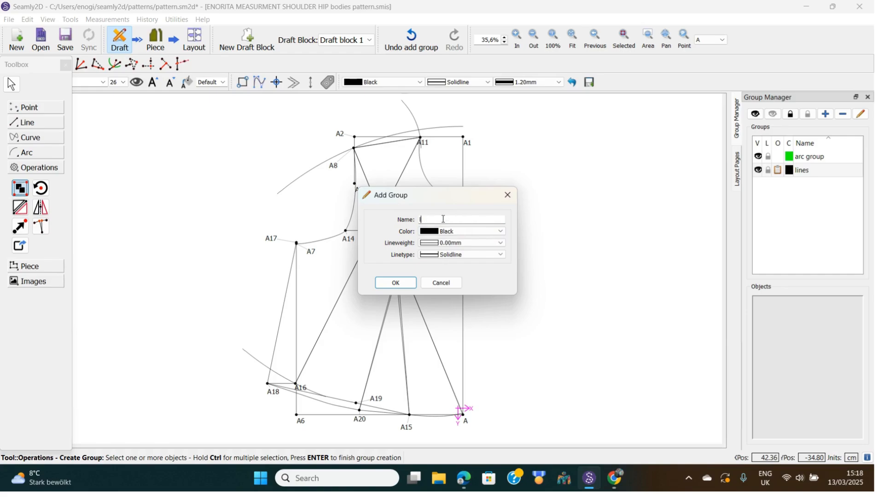
{"action": "type", "text": "ines group"}
{"action": "left_click", "coordinate": [502, 232]}
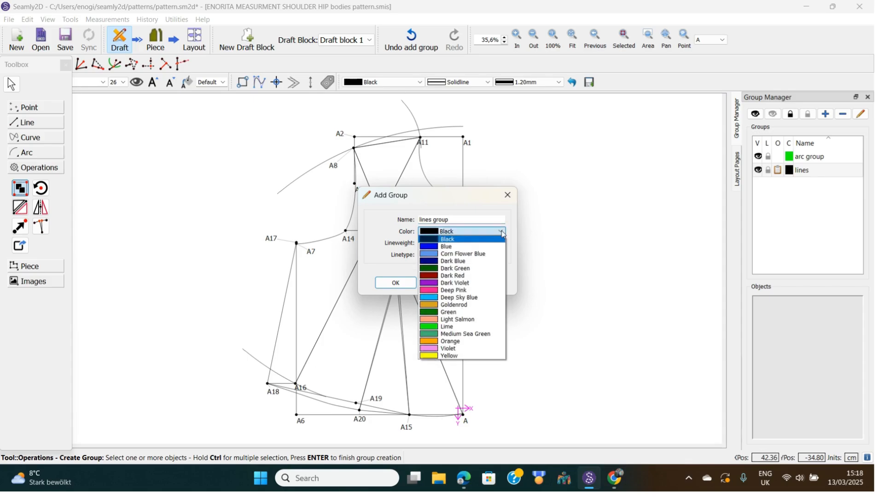
{"action": "left_click", "coordinate": [451, 292]}
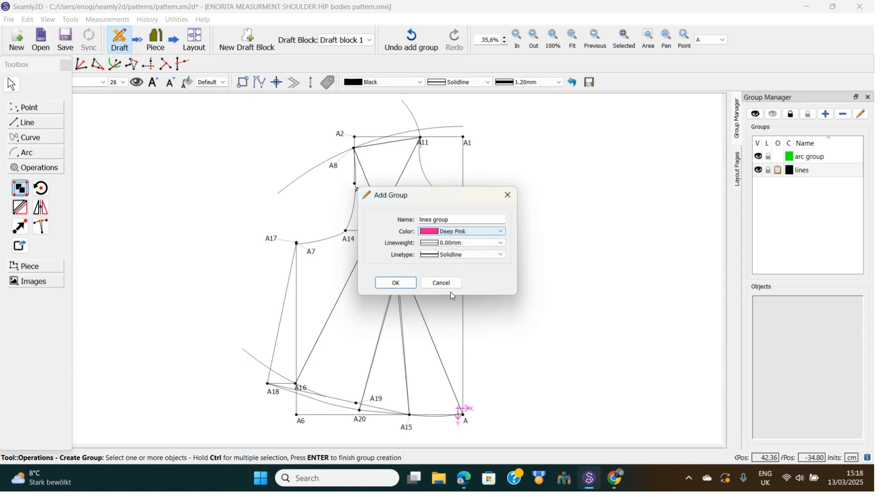
{"action": "left_click", "coordinate": [395, 284]}
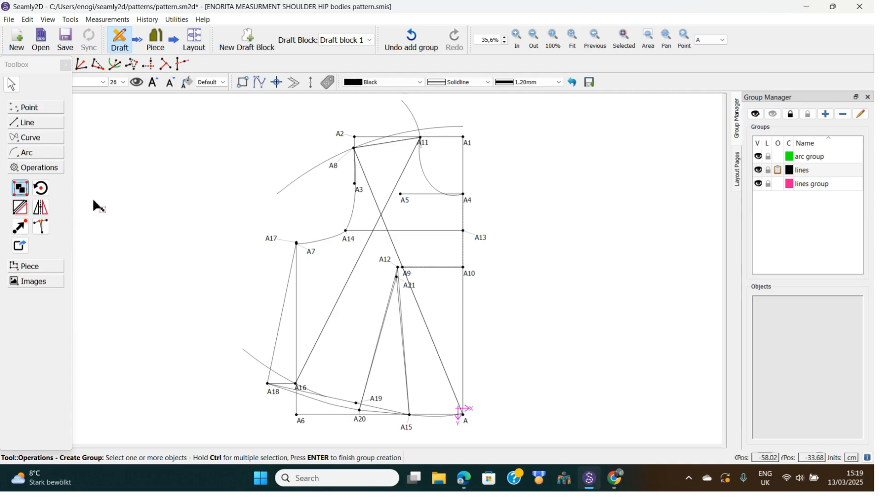
With the Group tool, pick the arcs near A11, near A8, and through A18 and A16.
{"action": "left_click", "coordinate": [20, 193]}
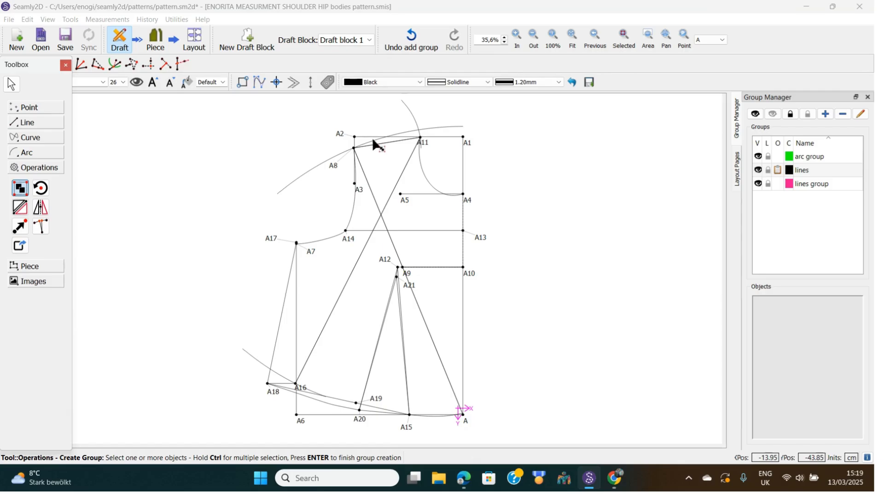
{"action": "left_click", "coordinate": [324, 161]}
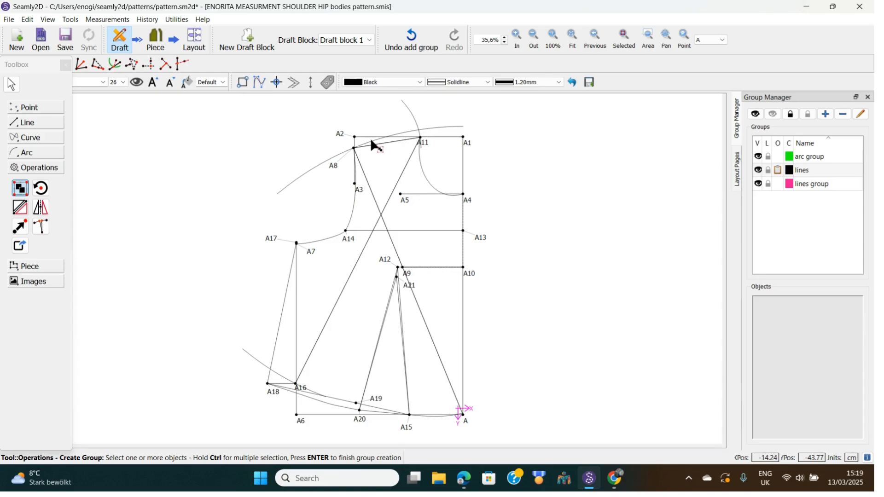
{"action": "scroll", "coordinate": [372, 144], "scroll_direction": "up", "scroll_amount": 1, "text": "ctrl"}
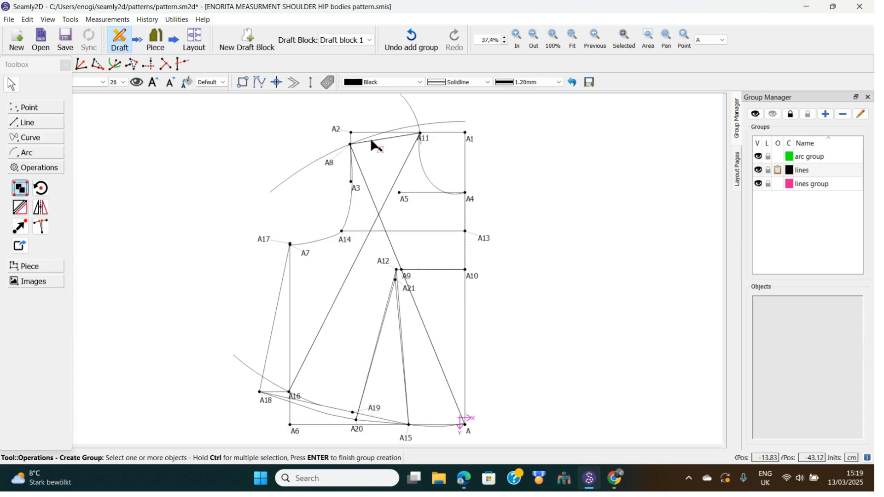
{"action": "left_click", "coordinate": [419, 123]}
{"action": "left_click", "coordinate": [371, 138]}
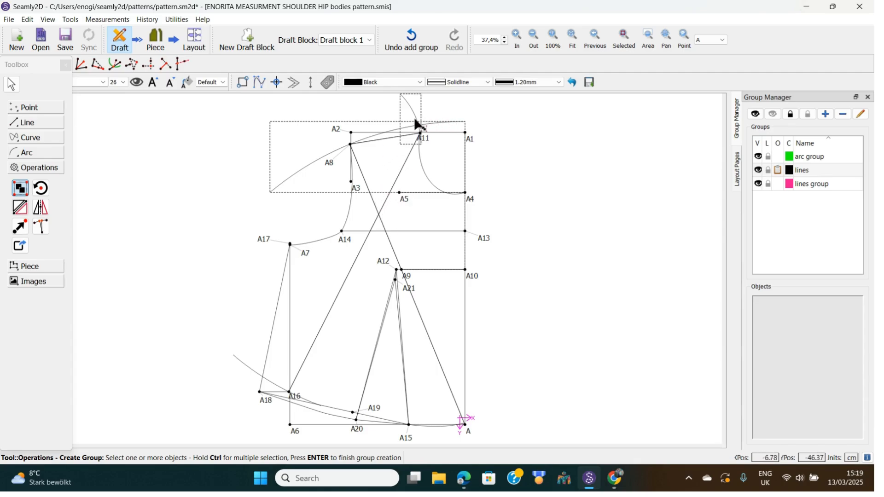
{"action": "left_click", "coordinate": [272, 383]}
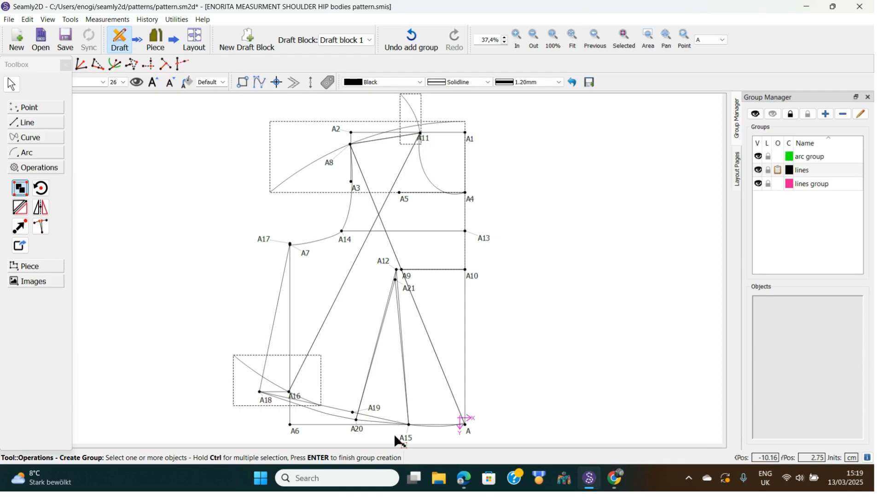
Finish the selection and add the three arcs to the 'lines' group.
{"action": "key", "text": "Return"}
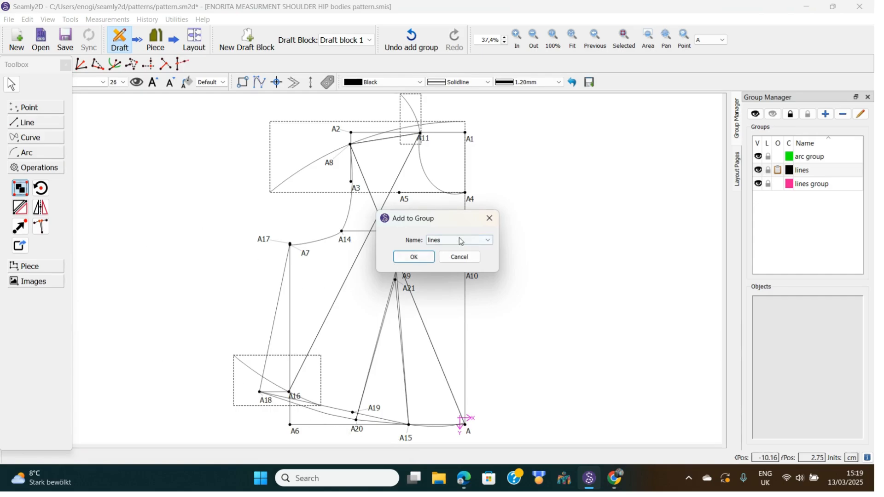
{"action": "left_click", "coordinate": [490, 241]}
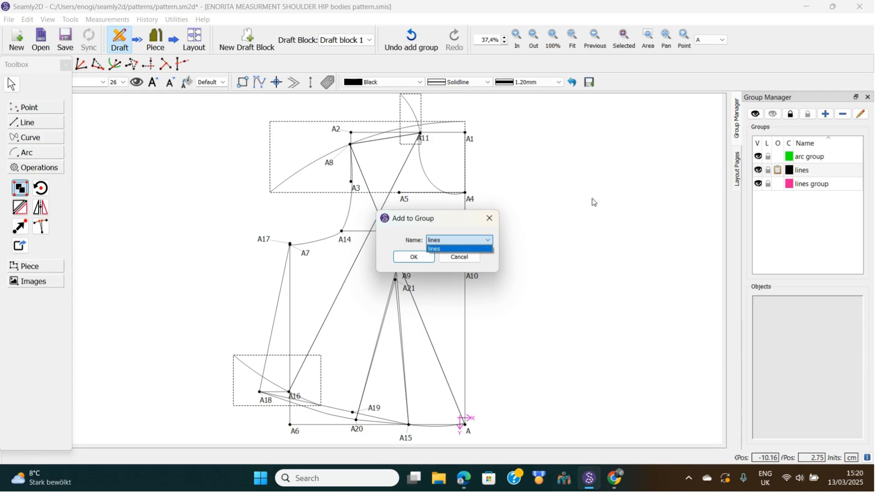
{"action": "left_click", "coordinate": [412, 258]}
{"action": "left_click", "coordinate": [412, 258]}
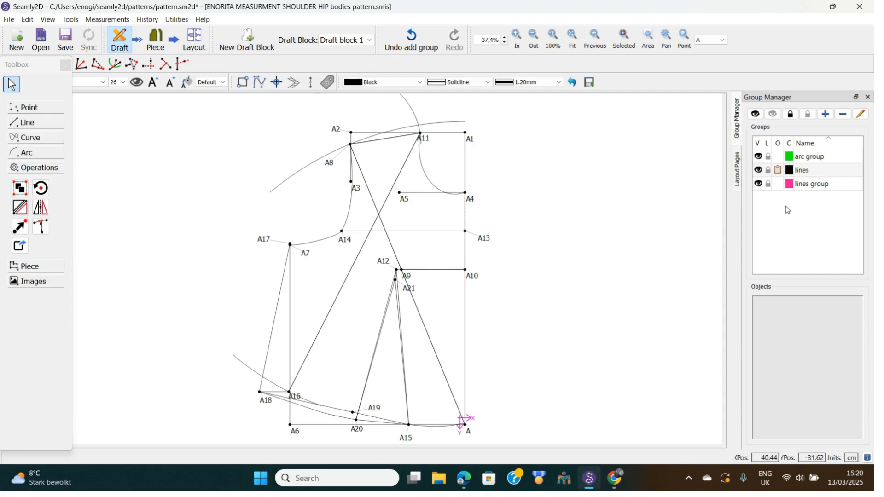
Toggle the 'lines' group's visibility off and back on to see its members.
{"action": "left_click", "coordinate": [759, 172]}
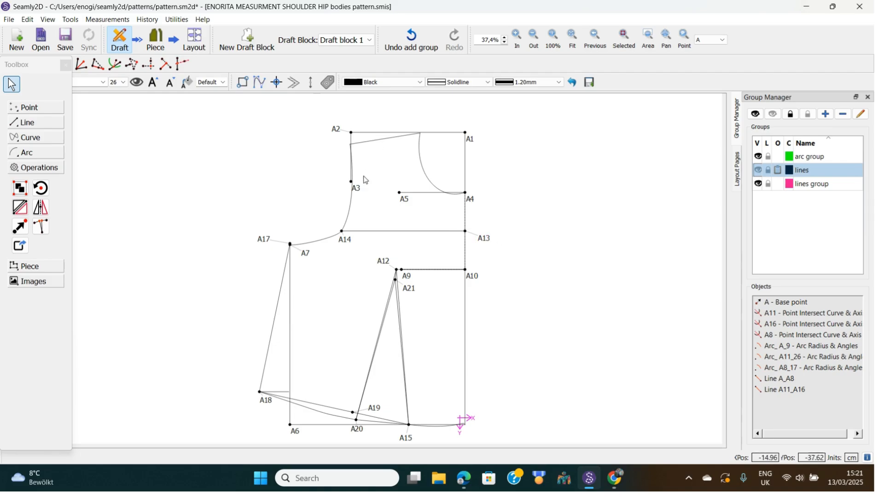
{"action": "left_click", "coordinate": [759, 171]}
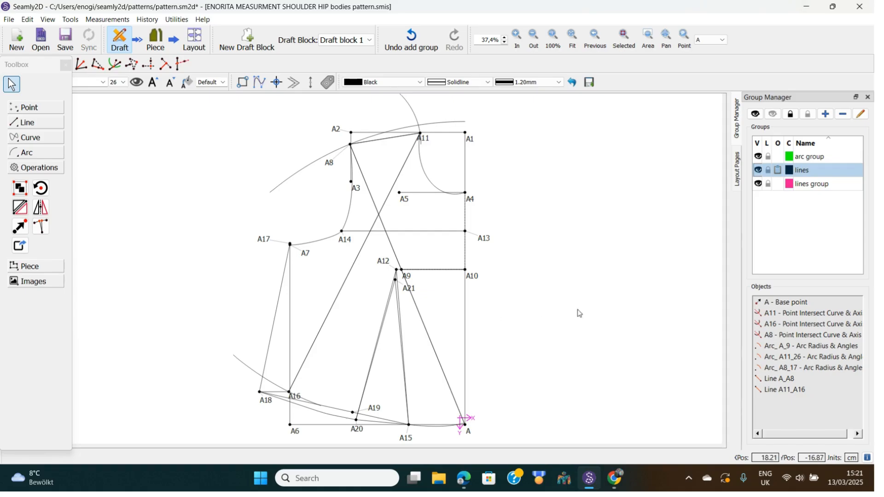
{"action": "left_click", "coordinate": [759, 170]}
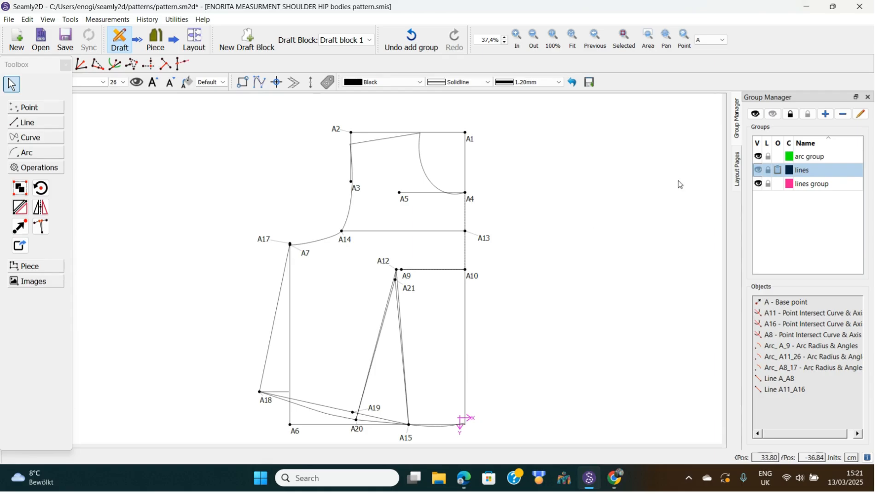
{"action": "left_click", "coordinate": [763, 172]}
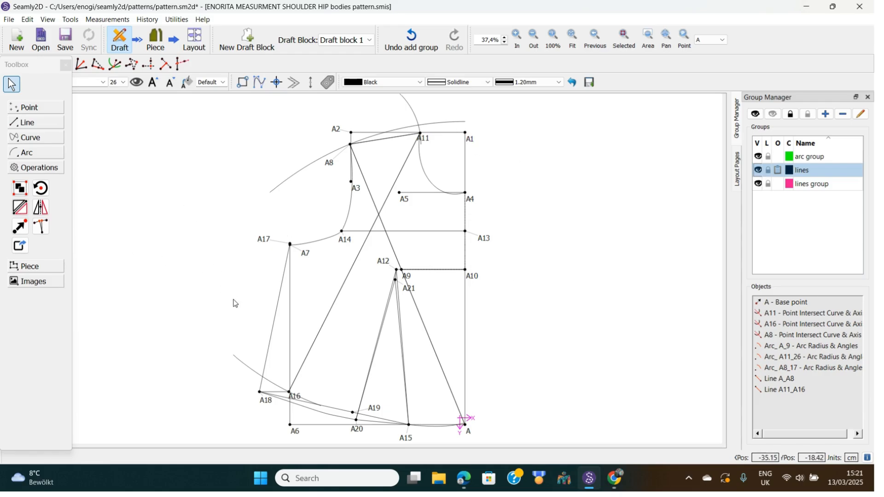
Rotate copies of the A12–A15 dart and hem objects around A21 by 274.469°.
{"action": "left_click", "coordinate": [40, 188]}
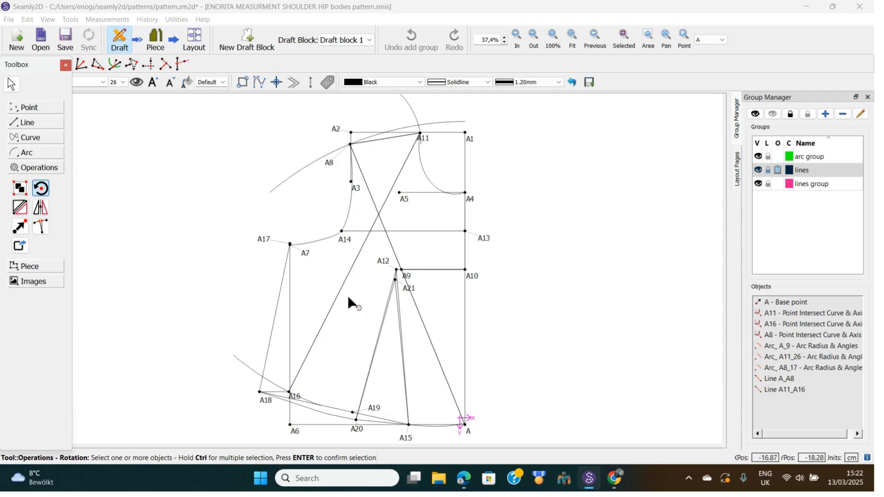
{"action": "left_click_drag", "start_coordinate": [358, 254], "coordinate": [422, 438]}
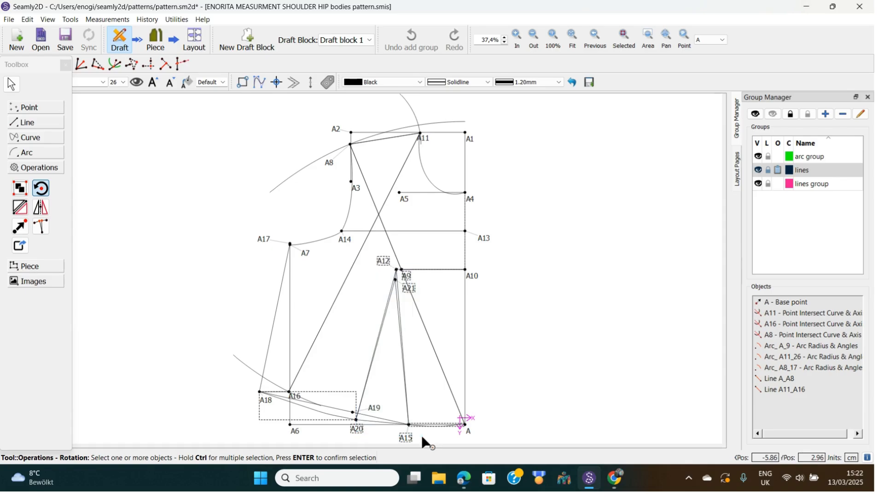
{"action": "key", "text": "Return"}
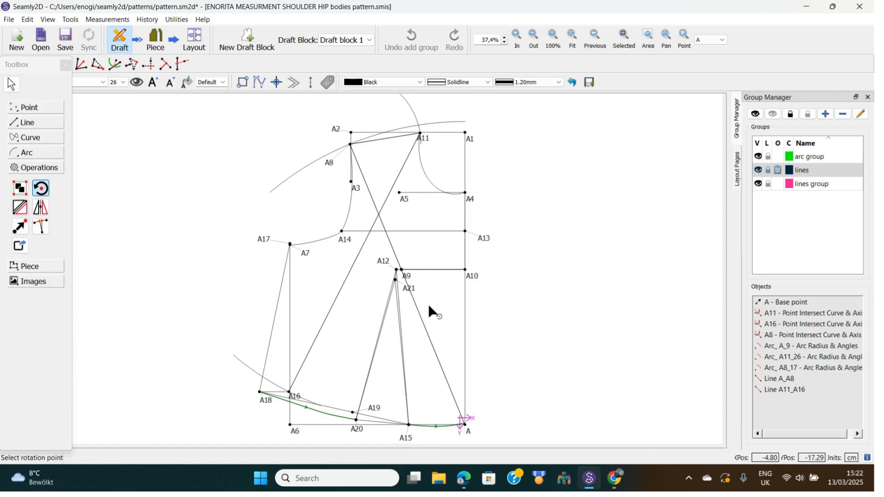
{"action": "left_click", "coordinate": [409, 288]}
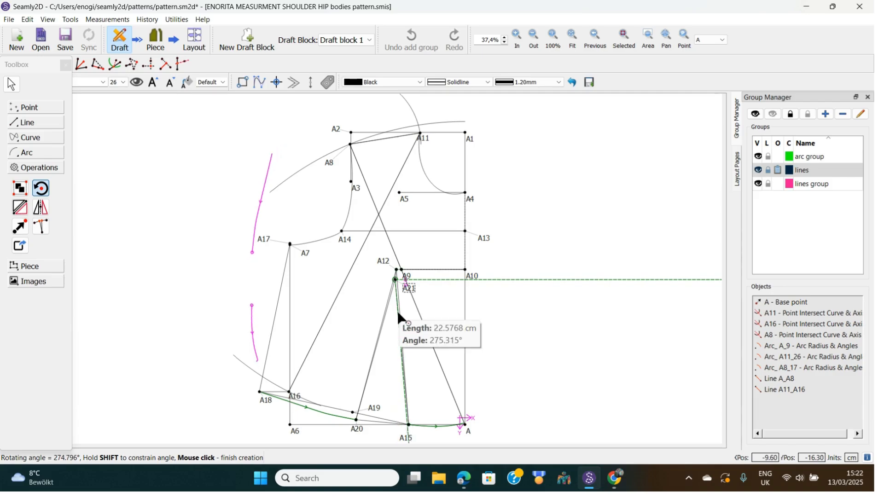
{"action": "left_click", "coordinate": [408, 438]}
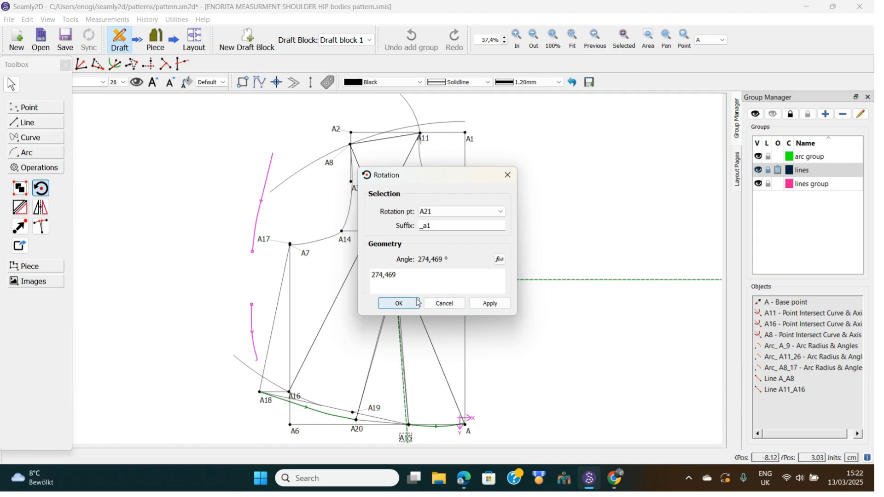
{"action": "left_click", "coordinate": [406, 307]}
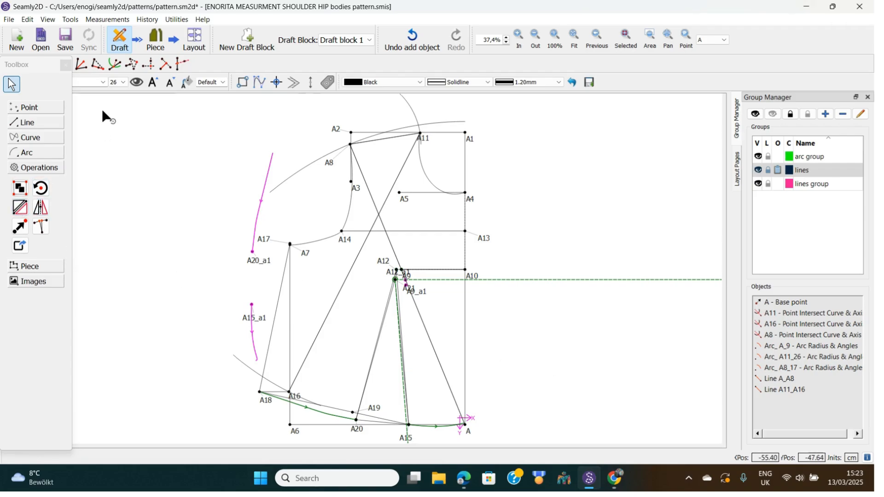
Undo twice to remove the rotated _a1 copies from the draft.
{"action": "left_click", "coordinate": [31, 21]}
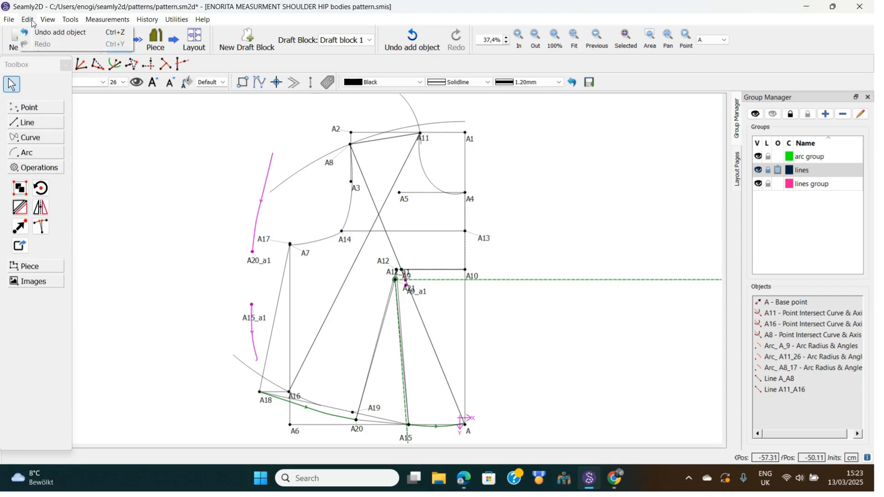
{"action": "left_click", "coordinate": [49, 31]}
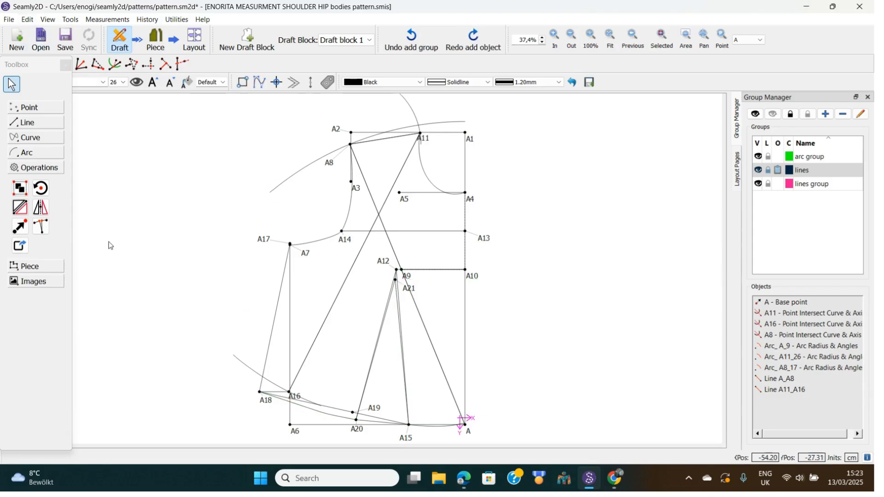
{"action": "left_click", "coordinate": [23, 215]}
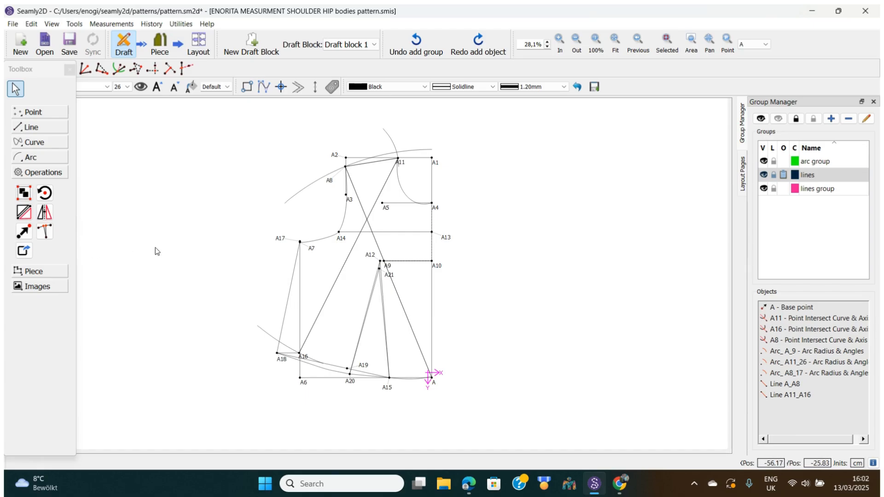
With Mirror by Line, select A15, A21, A20, A18, A17 and the armhole curve.
{"action": "left_click", "coordinate": [25, 213]}
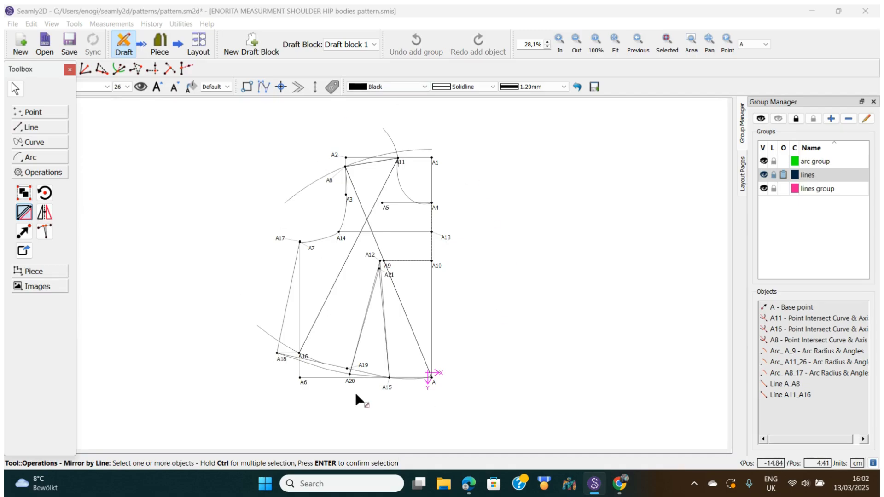
{"action": "left_click", "coordinate": [386, 383]}
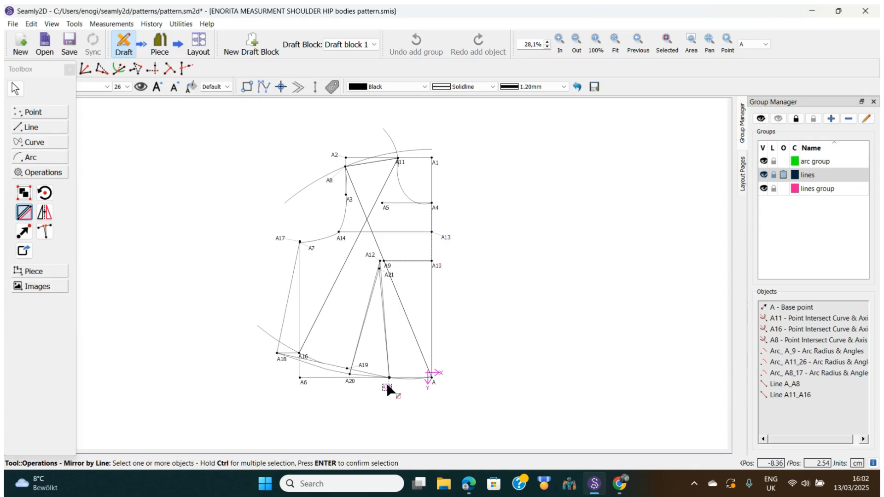
{"action": "left_click", "coordinate": [386, 273]}
{"action": "left_click", "coordinate": [349, 379]}
{"action": "left_click", "coordinate": [281, 360]}
{"action": "left_click", "coordinate": [285, 239]}
{"action": "left_click", "coordinate": [321, 240]}
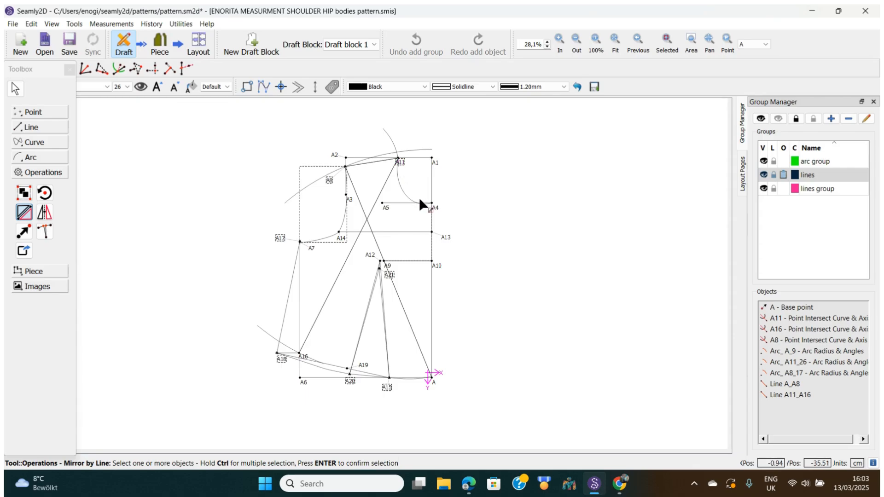
Add the A11–A4 arc and mirror everything across line A1–A into _a1 copies.
{"action": "left_click", "coordinate": [405, 198]}
{"action": "key", "text": "Return"}
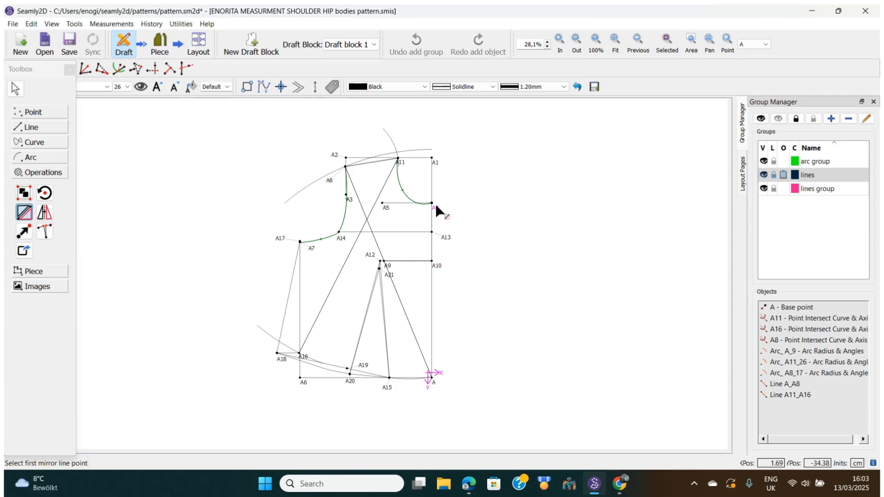
{"action": "left_click", "coordinate": [434, 160]}
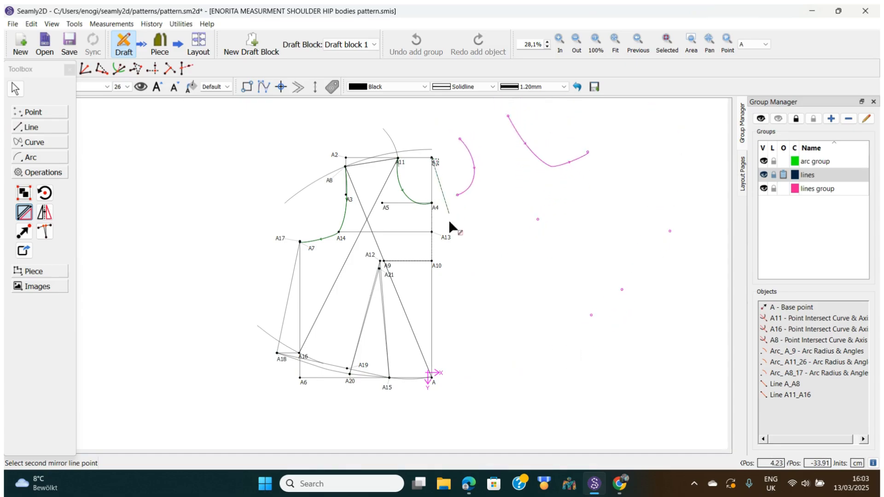
{"action": "left_click", "coordinate": [433, 379]}
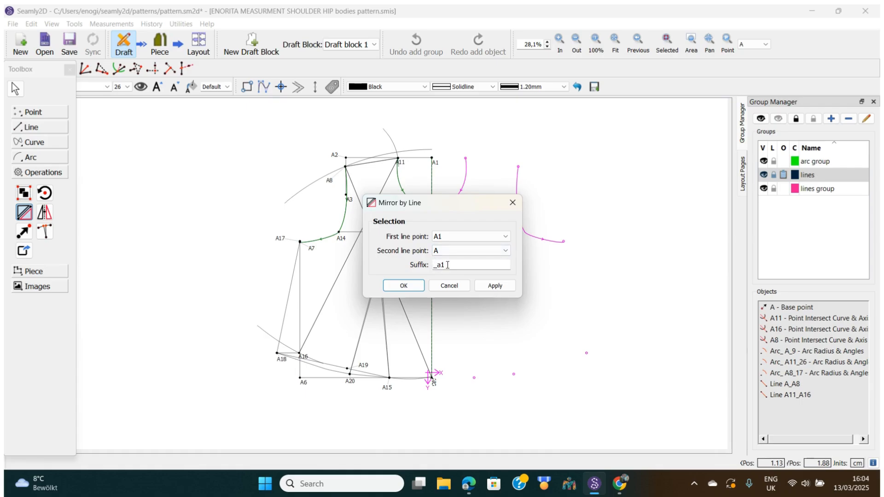
{"action": "left_click", "coordinate": [407, 287]}
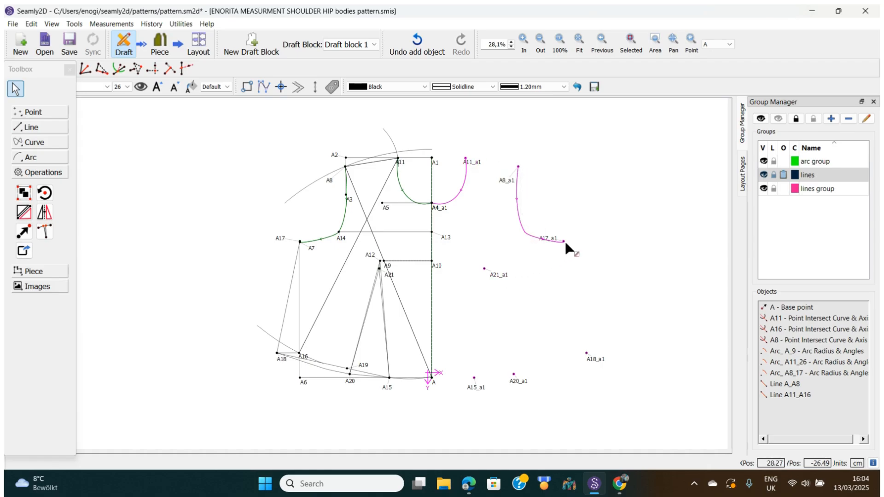
Draw straight lines A11_a1–A8_a1 for the shoulder and A17_a1–A18_a1 for the side seam.
{"action": "mouse_move", "coordinate": [563, 242]}
{"action": "left_click", "coordinate": [42, 128]}
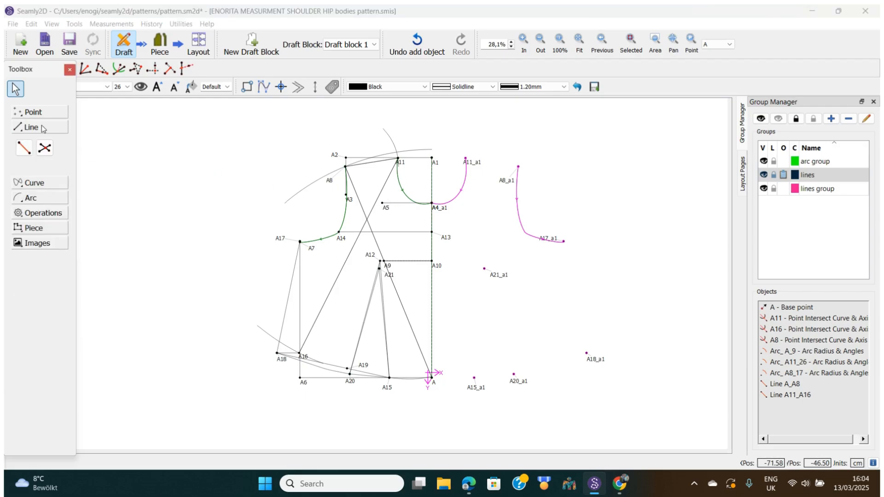
{"action": "left_click", "coordinate": [25, 147]}
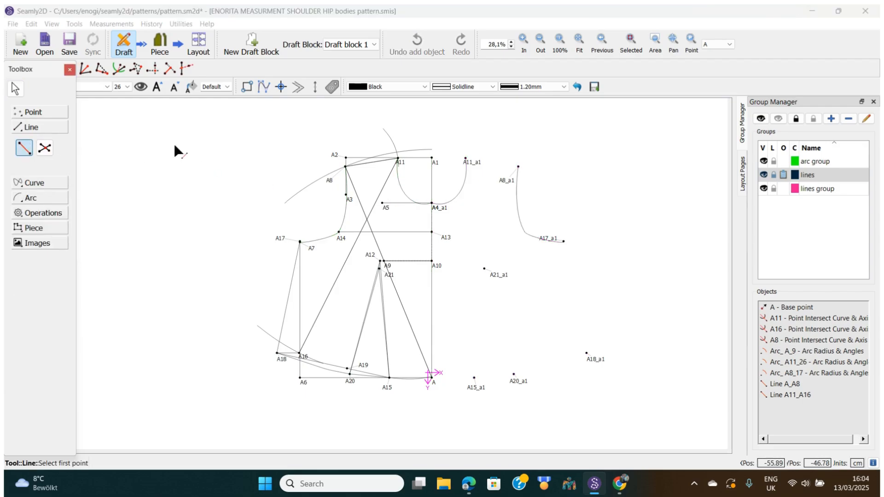
{"action": "left_click", "coordinate": [465, 159]}
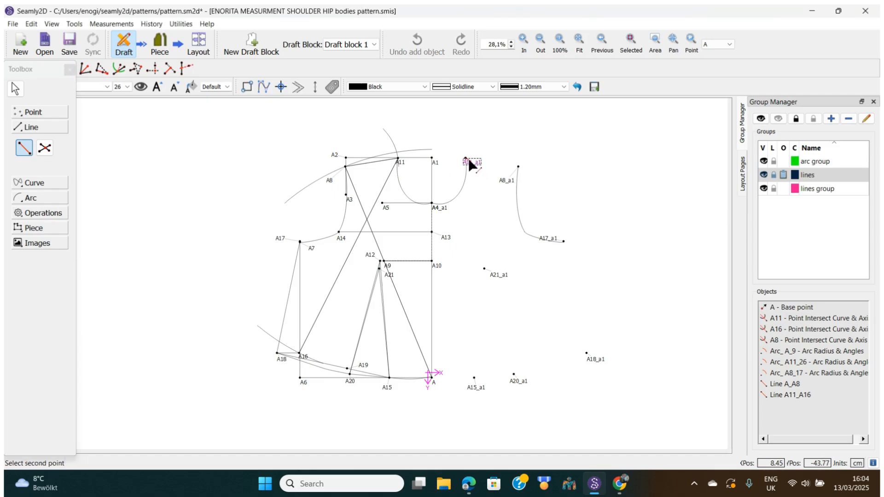
{"action": "left_click", "coordinate": [511, 182]}
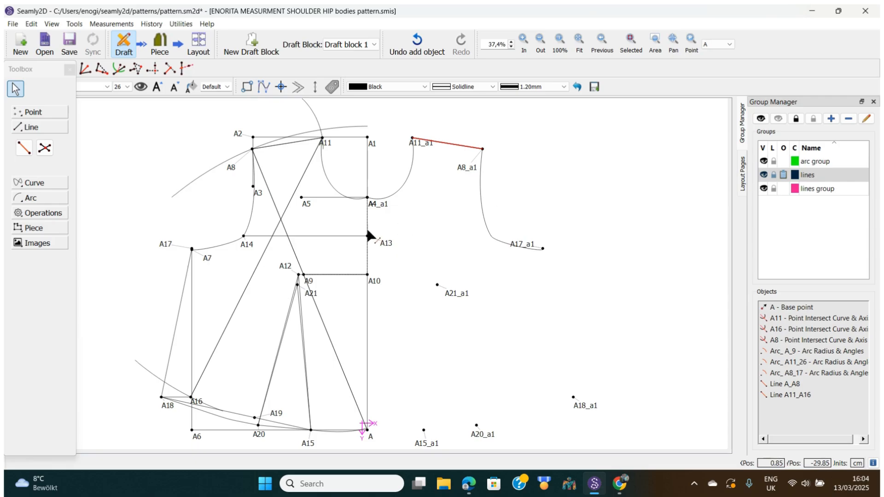
{"action": "left_click", "coordinate": [24, 147]}
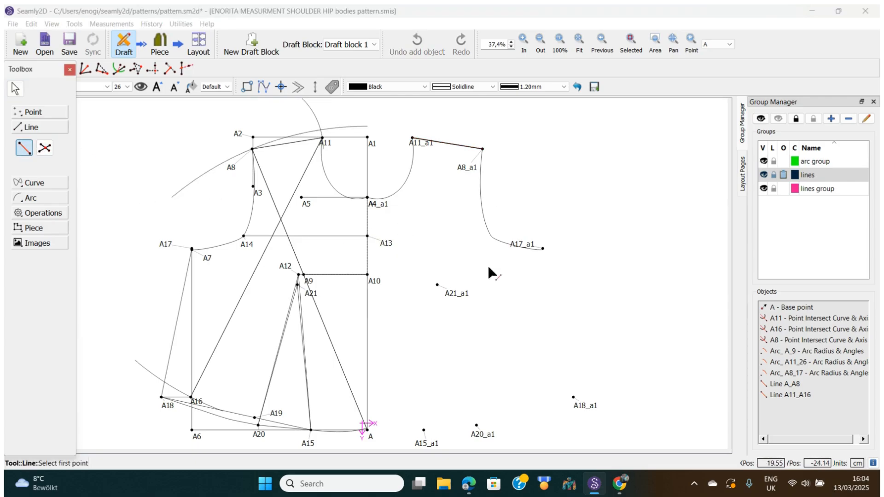
{"action": "left_click", "coordinate": [533, 247]}
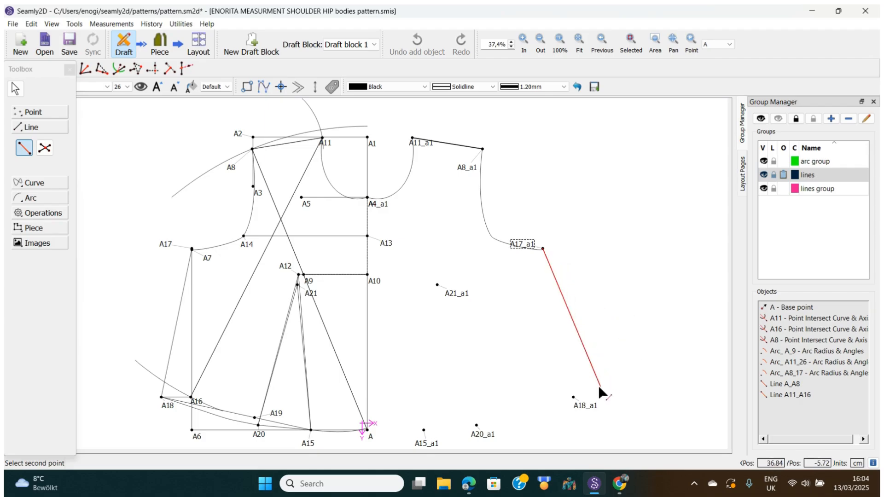
{"action": "left_click", "coordinate": [580, 408]}
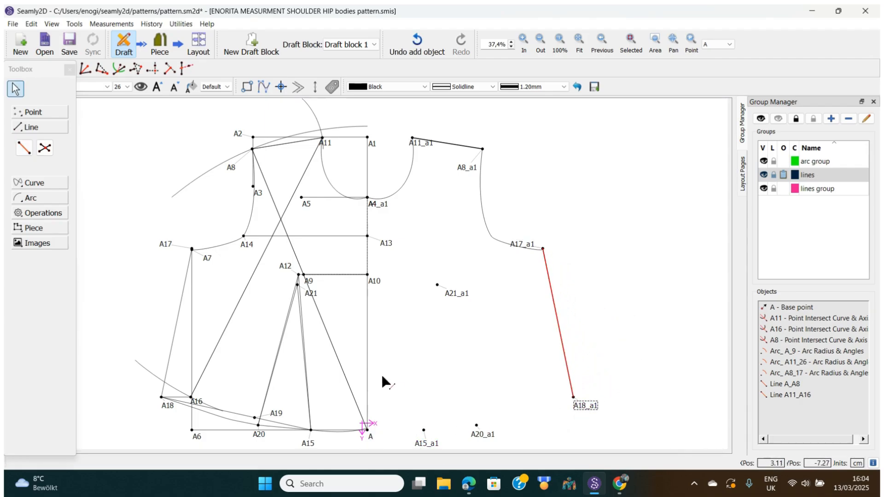
{"action": "left_click", "coordinate": [33, 184]}
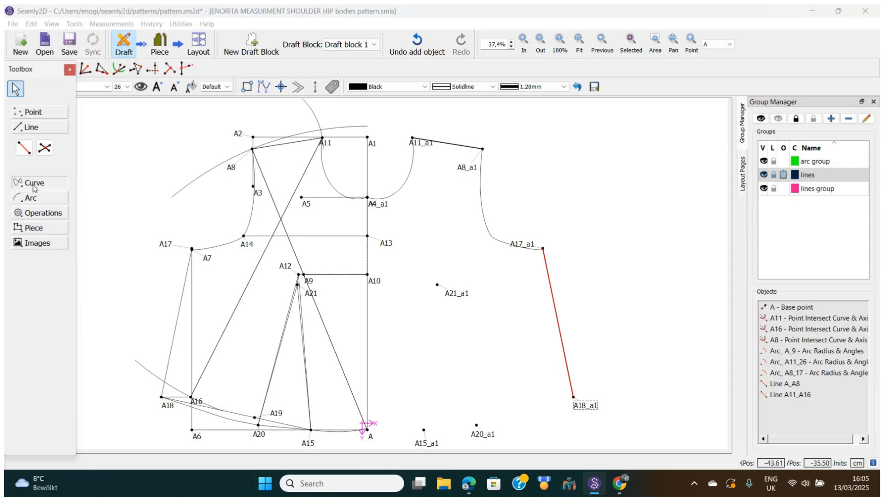
Draw a curved hem path from A through A15_a1 and A20_a1 to A18_a1.
{"action": "left_click", "coordinate": [50, 167]}
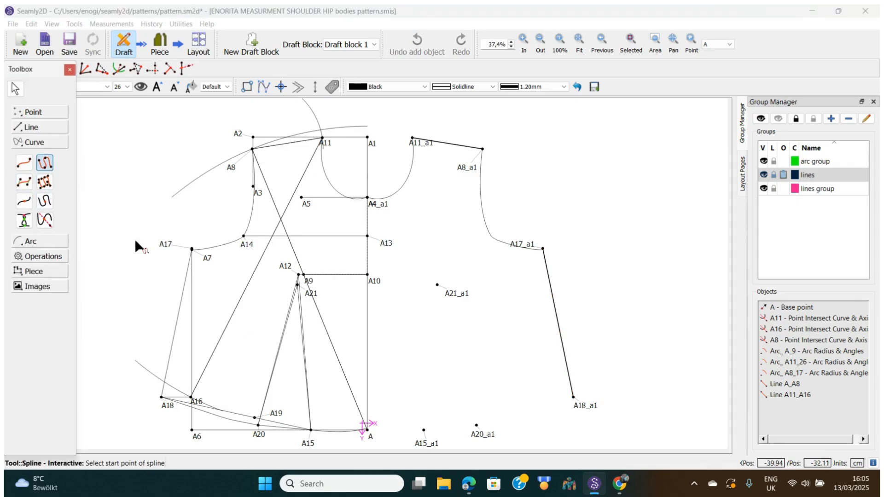
{"action": "left_click", "coordinate": [369, 432]}
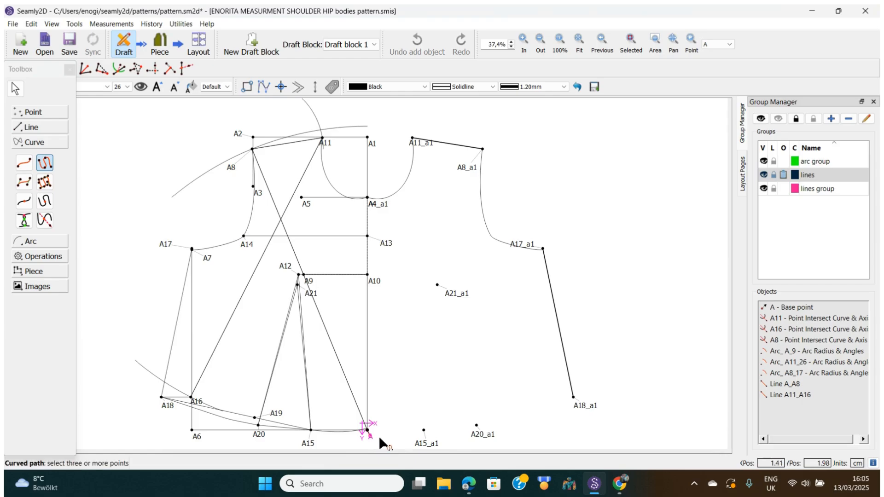
{"action": "left_click", "coordinate": [426, 438]}
{"action": "left_click", "coordinate": [474, 436]}
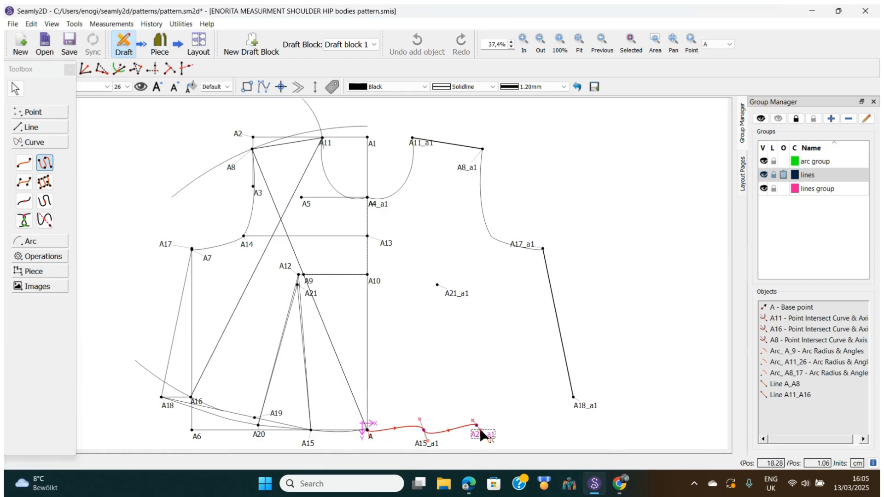
{"action": "left_click", "coordinate": [580, 406]}
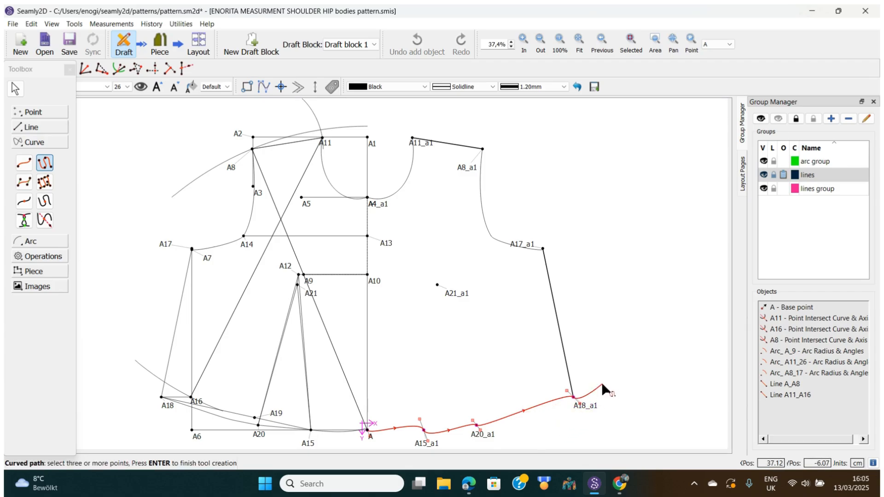
{"action": "key", "text": "Return"}
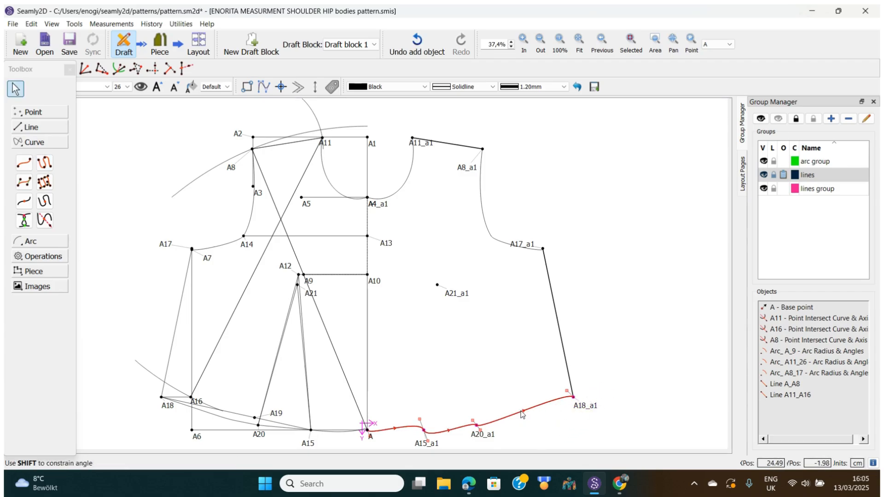
Reshape the hem curve near A20_a1 and A15_a1 so it runs more smoothly.
{"action": "left_click", "coordinate": [488, 424]}
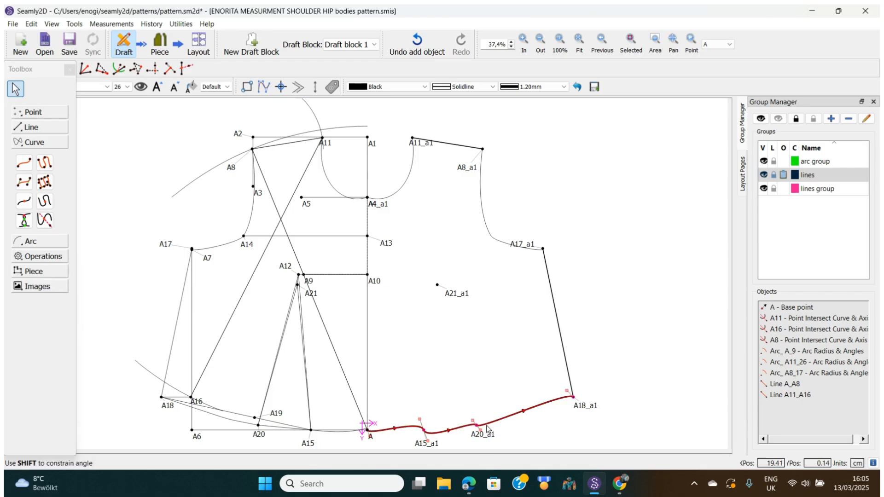
{"action": "left_click_drag", "start_coordinate": [481, 429], "coordinate": [511, 396]}
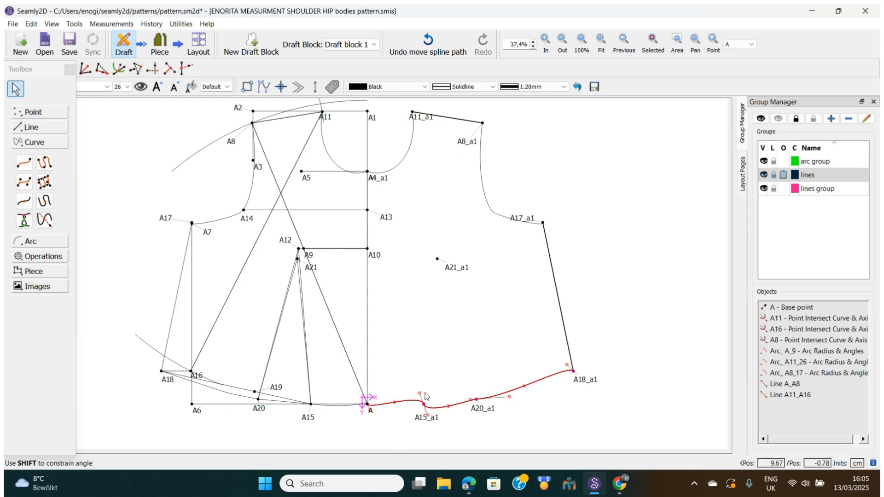
{"action": "left_click_drag", "start_coordinate": [420, 394], "coordinate": [413, 409]}
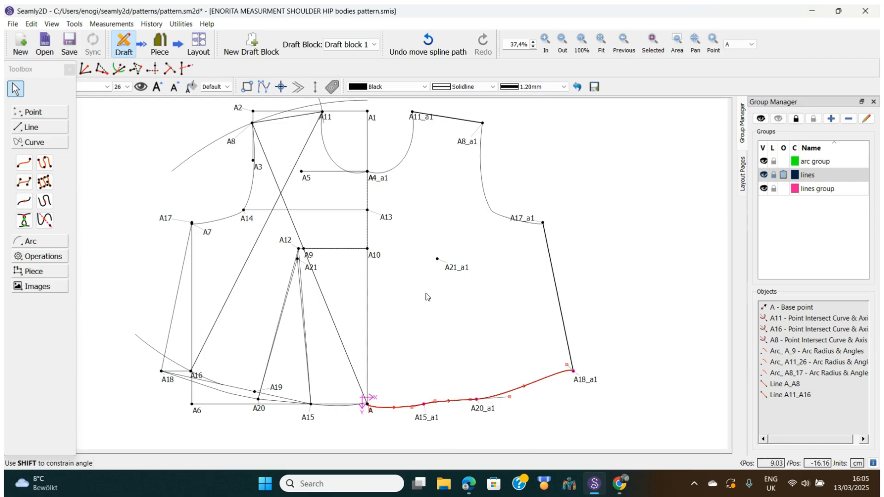
{"action": "left_click", "coordinate": [587, 268]}
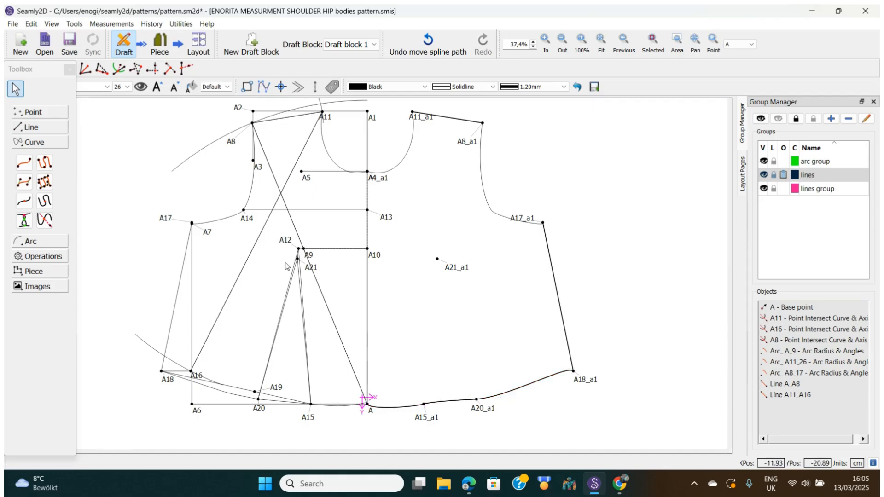
Move the A21_a1 label down below its point.
{"action": "left_click", "coordinate": [36, 128]}
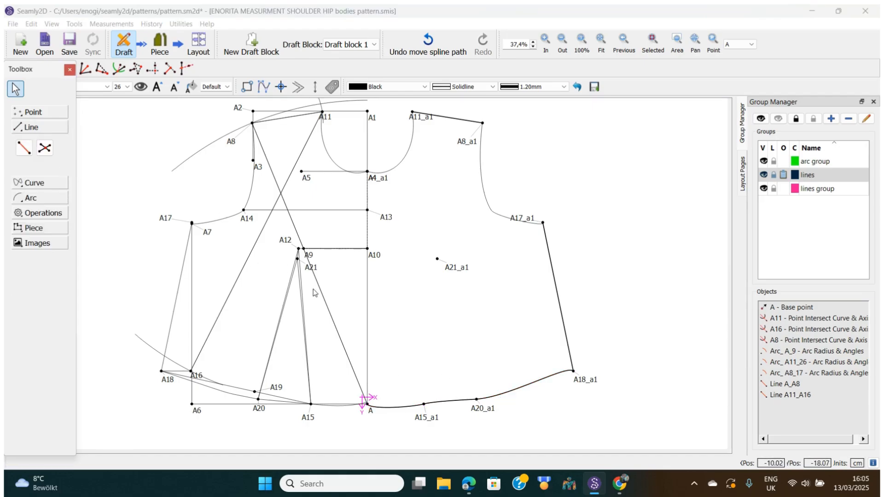
{"action": "left_click", "coordinate": [477, 401]}
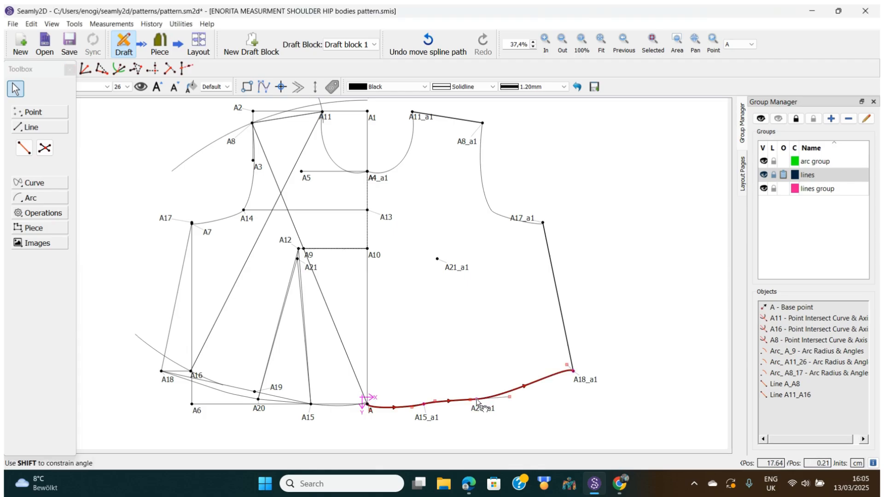
{"action": "left_click", "coordinate": [438, 260]}
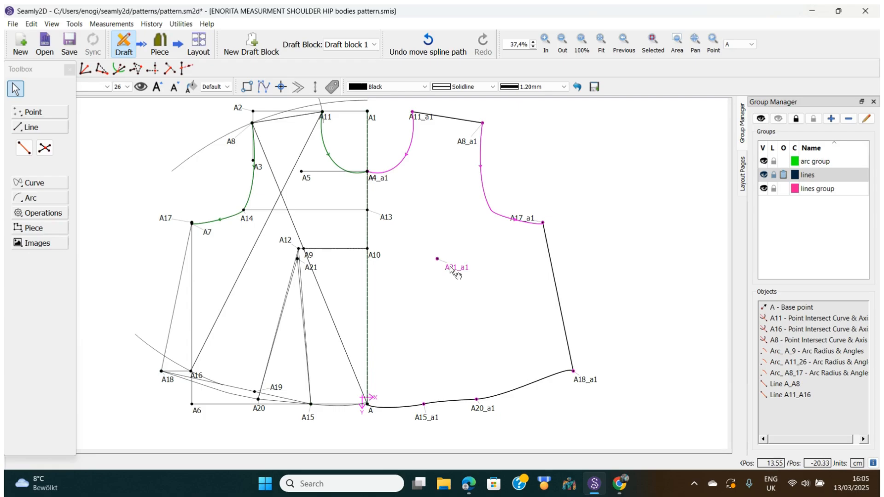
{"action": "mouse_move", "coordinate": [451, 269]}
{"action": "left_mouse_down"}
{"action": "mouse_move", "coordinate": [438, 334]}
{"action": "mouse_move", "coordinate": [437, 260]}
{"action": "mouse_move", "coordinate": [446, 263]}
{"action": "left_mouse_up"}
Draw the two dart legs from A21_a1 to A20_a1 and from A21_a1 to A15_a1.
{"action": "left_click", "coordinate": [23, 148]}
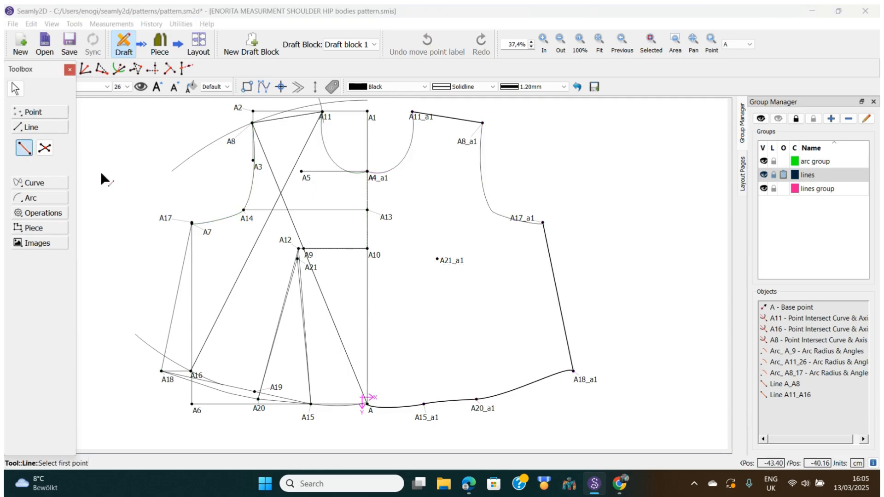
{"action": "left_click", "coordinate": [443, 261]}
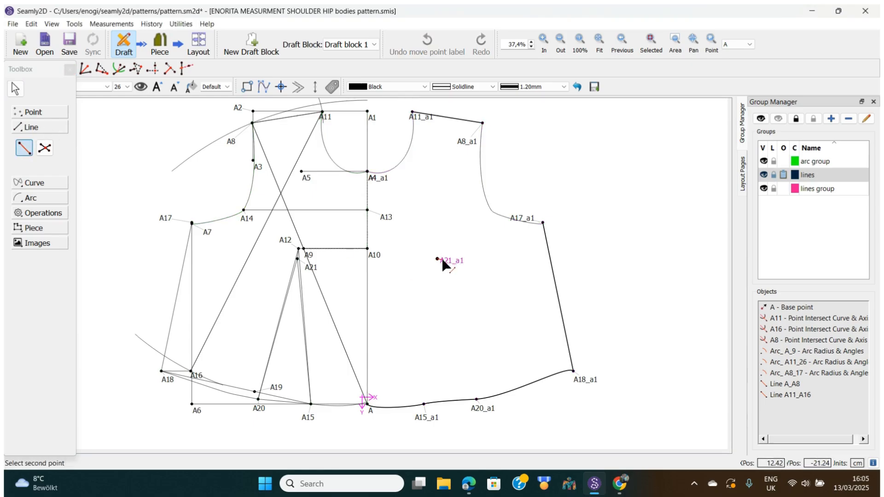
{"action": "left_click", "coordinate": [479, 410]}
{"action": "left_click", "coordinate": [24, 148]}
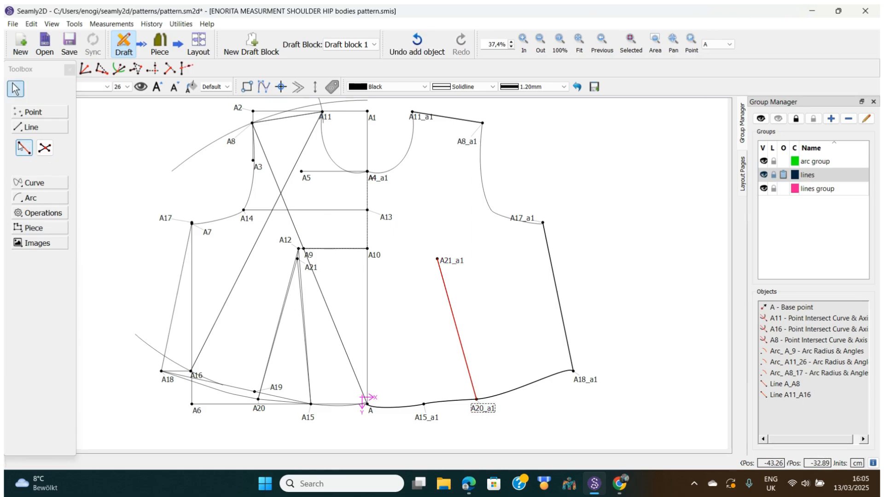
{"action": "left_click", "coordinate": [444, 259]}
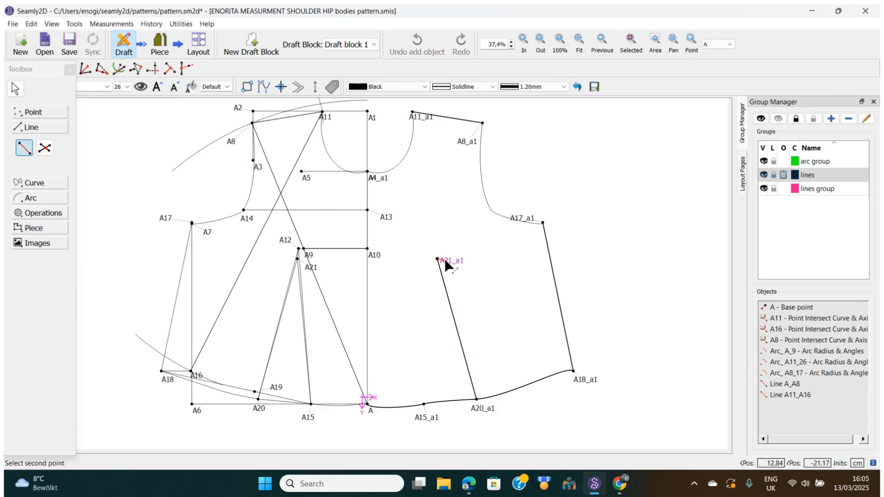
{"action": "left_click", "coordinate": [425, 417]}
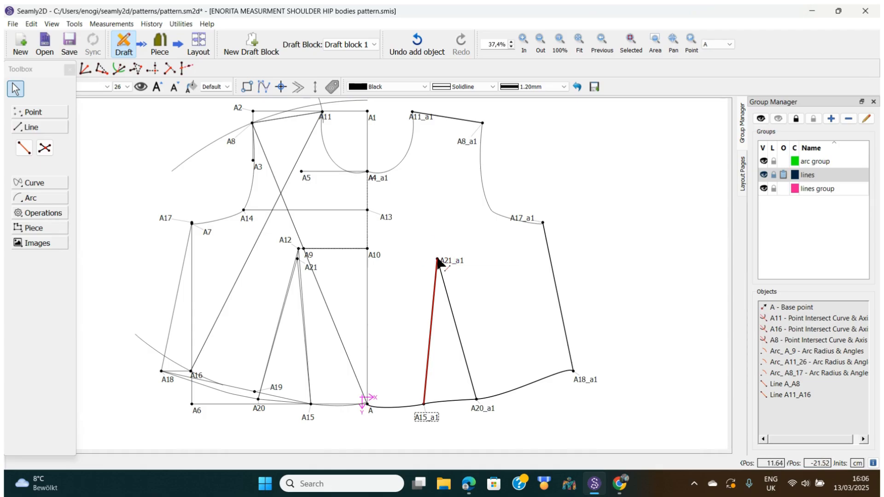
Check the new dart leg's length, then look over the mirror operations in the Operations tools.
{"action": "mouse_move", "coordinate": [438, 261]}
{"action": "left_click", "coordinate": [42, 214]}
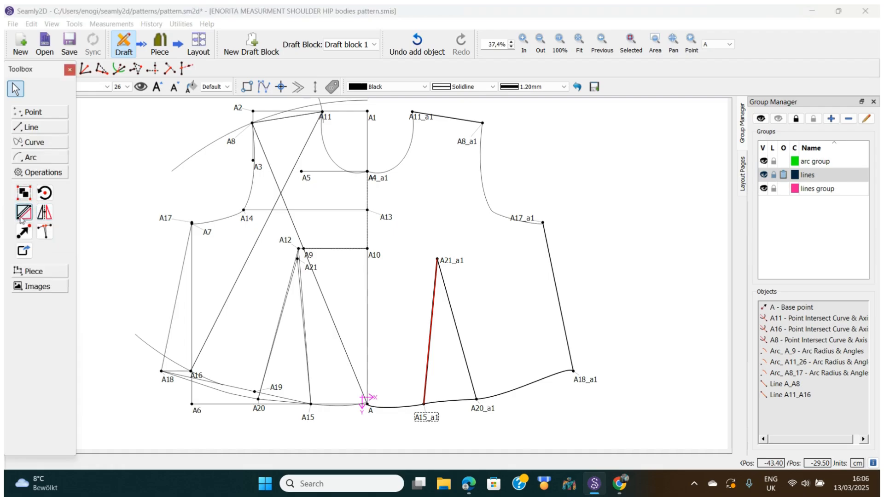
{"action": "left_click", "coordinate": [24, 214]}
Undo both dart legs, the A21_a1 label move and the hem curve reshaping.
{"action": "left_click", "coordinate": [36, 26]}
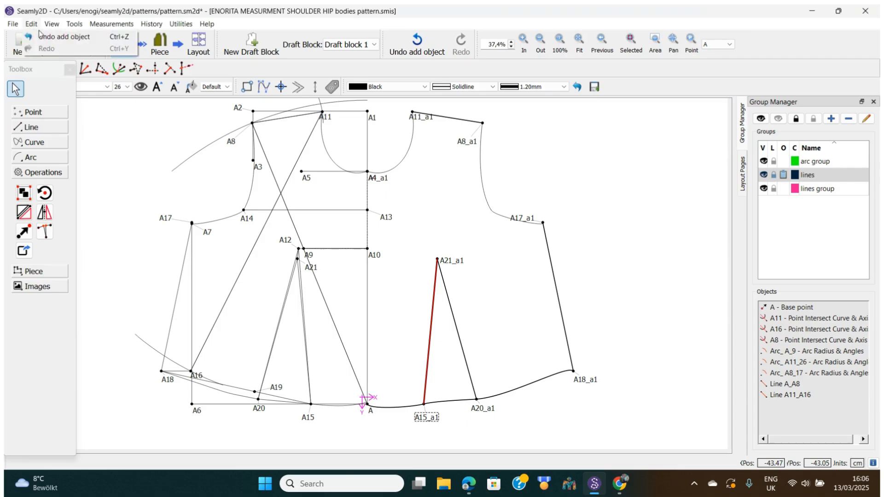
{"action": "left_click", "coordinate": [46, 33]}
{"action": "left_click", "coordinate": [36, 25]}
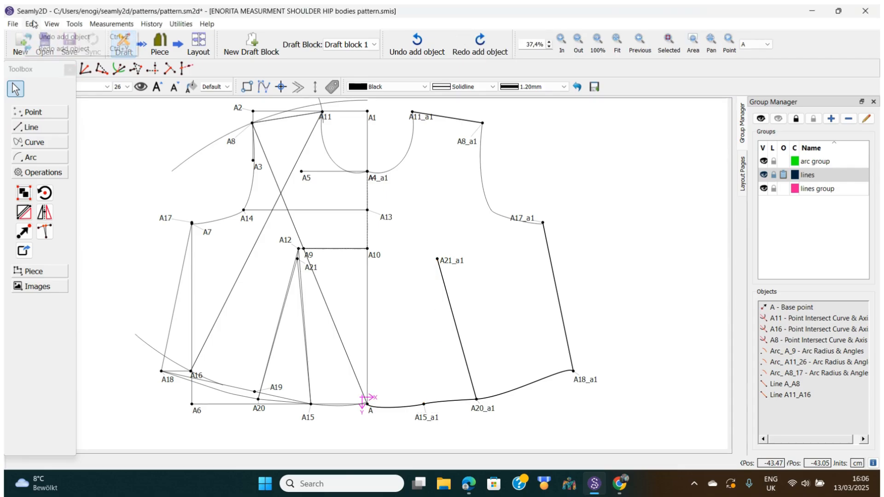
{"action": "left_click", "coordinate": [48, 37]}
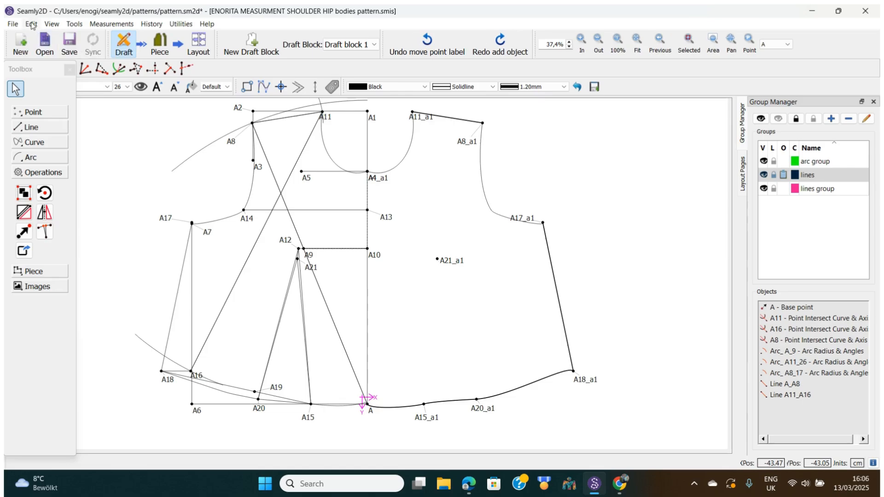
{"action": "left_click", "coordinate": [32, 26]}
{"action": "left_click", "coordinate": [45, 37]}
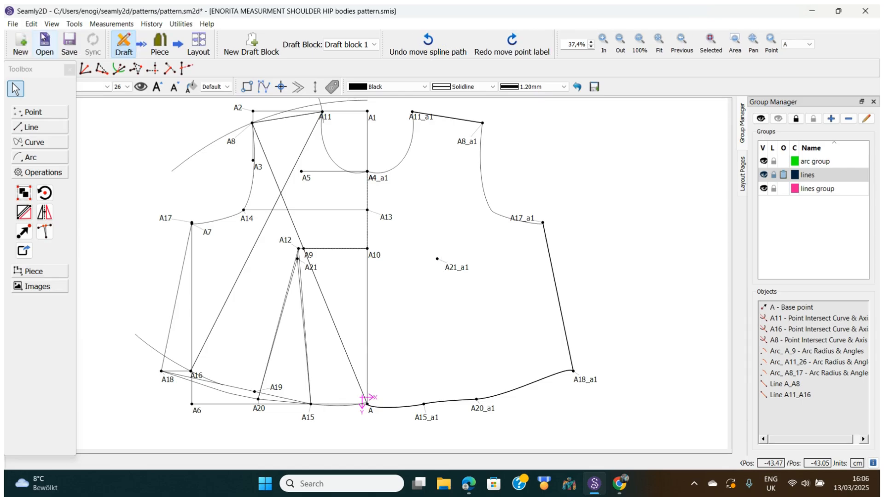
{"action": "left_click", "coordinate": [32, 24]}
{"action": "left_click", "coordinate": [46, 38]}
Undo the hem curve, both mirrored lines and the mirror, then fit the original draft in view.
{"action": "left_click", "coordinate": [33, 25]}
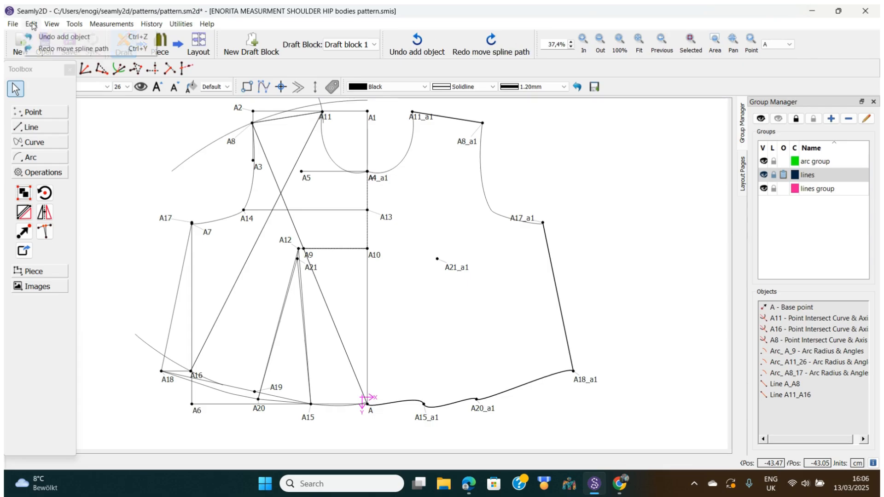
{"action": "left_click", "coordinate": [46, 40]}
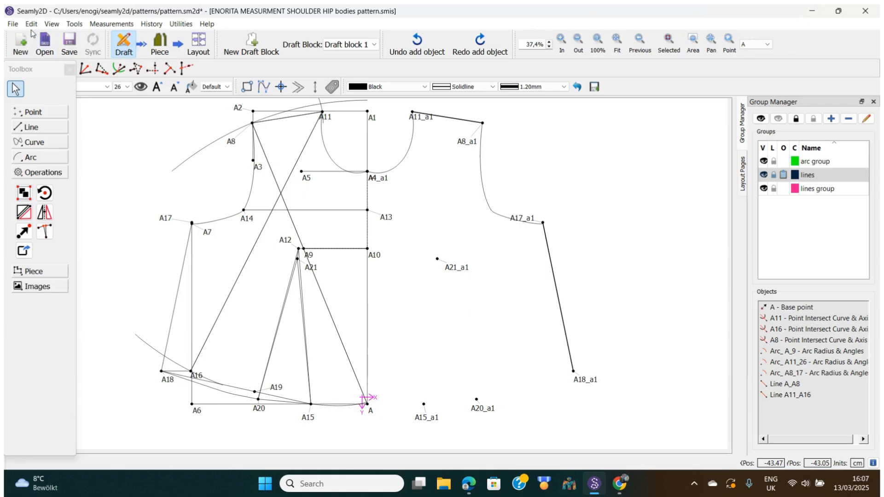
{"action": "left_click", "coordinate": [31, 25]}
{"action": "left_click", "coordinate": [43, 38]}
{"action": "left_click", "coordinate": [31, 24]}
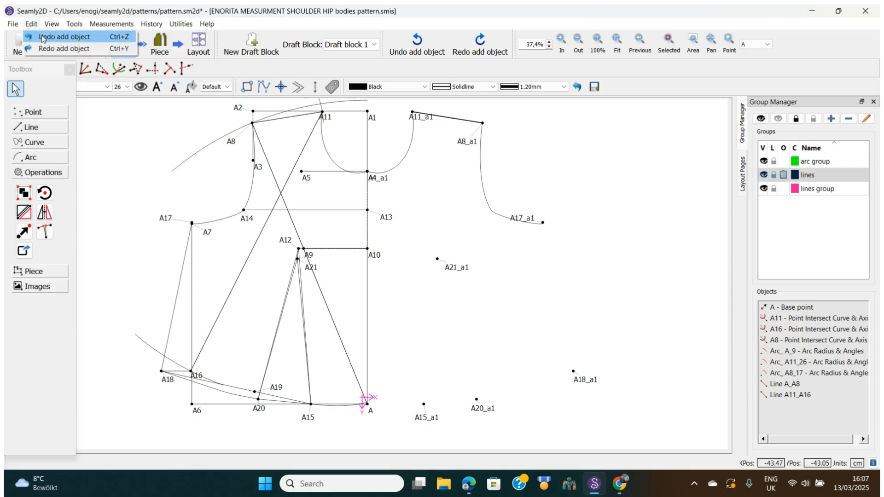
{"action": "left_click", "coordinate": [44, 40]}
{"action": "left_click", "coordinate": [31, 24]}
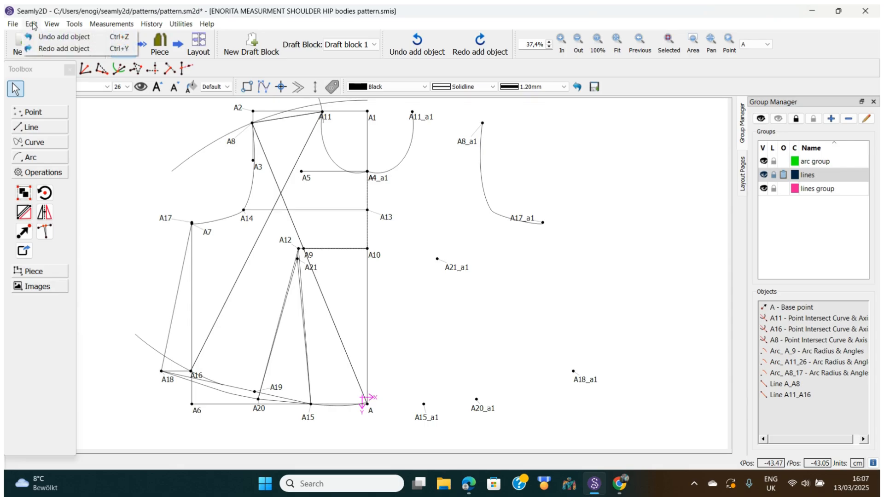
{"action": "left_click", "coordinate": [48, 38]}
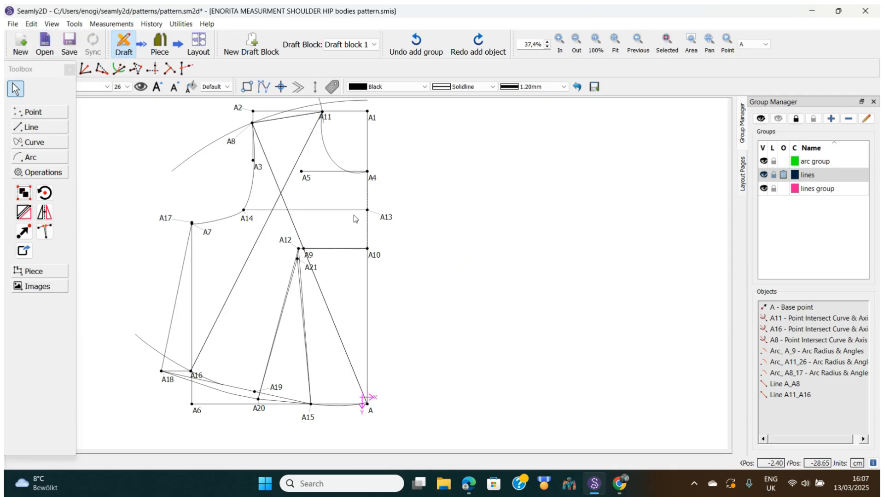
{"action": "left_click", "coordinate": [614, 39]}
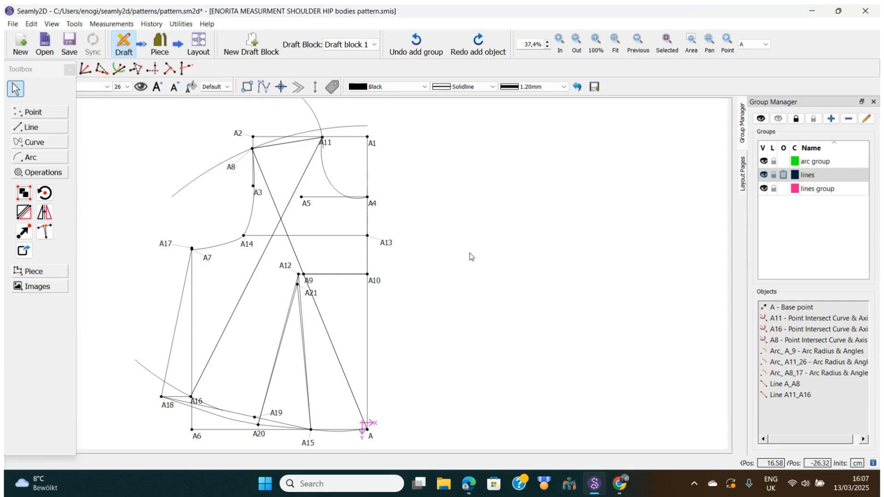
{"action": "left_click", "coordinate": [24, 238]}
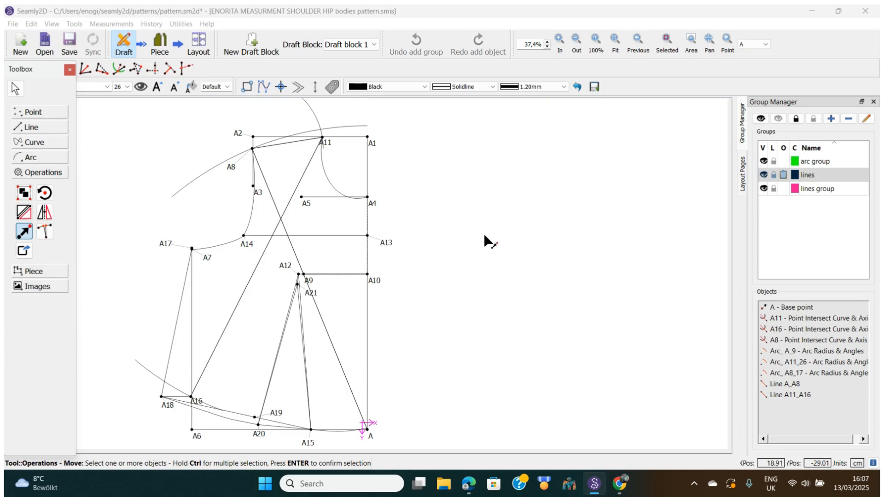
Zoom out three steps and fine-tune with the wheel, leaving empty workspace around the draft.
{"action": "scroll", "coordinate": [485, 234], "scroll_direction": "down", "scroll_amount": 1}
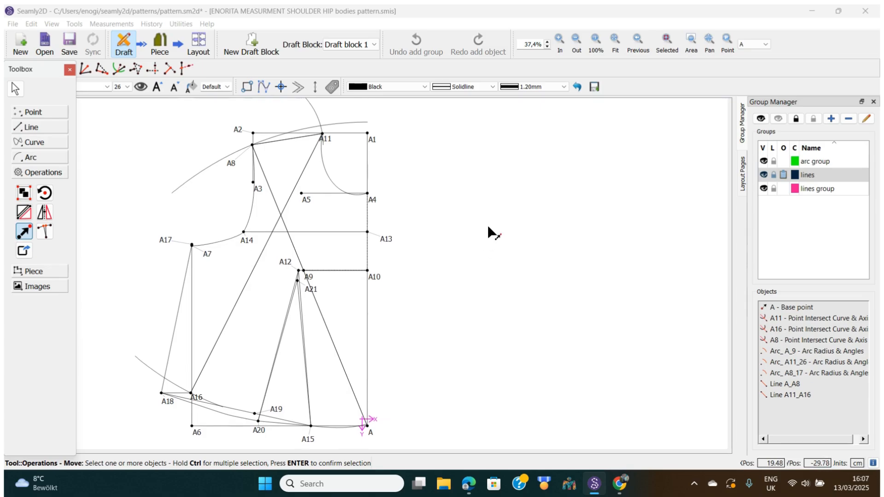
{"action": "left_click", "coordinate": [576, 41]}
{"action": "left_click", "coordinate": [576, 41]}
{"action": "left_click", "coordinate": [577, 41]}
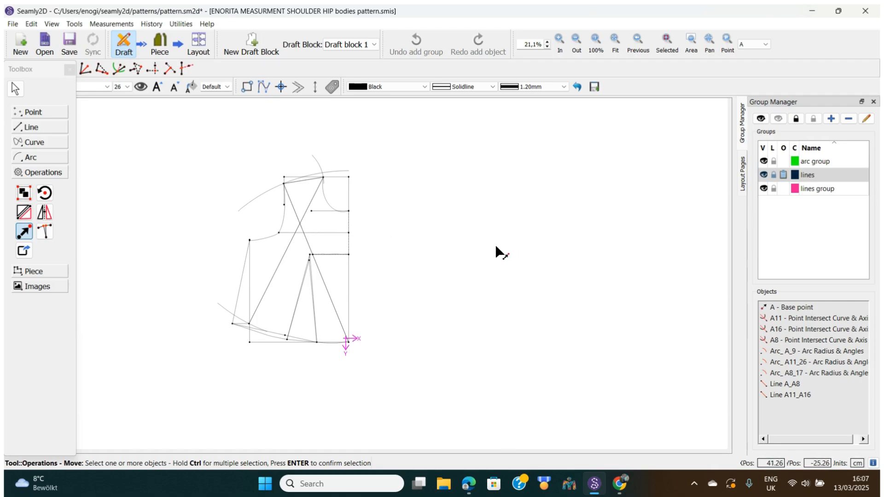
{"action": "scroll", "coordinate": [489, 247], "scroll_direction": "up", "scroll_amount": 3}
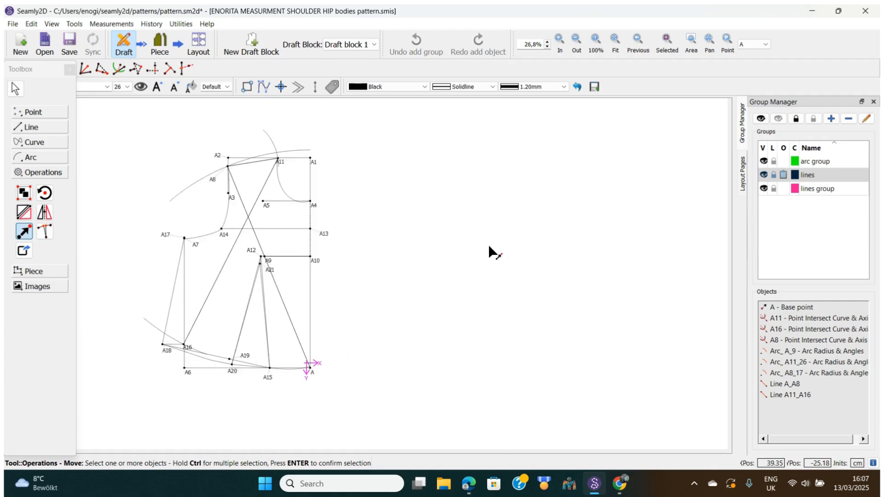
{"action": "scroll", "coordinate": [489, 247], "scroll_direction": "down", "scroll_amount": 2}
{"action": "scroll", "coordinate": [489, 247], "scroll_direction": "down", "scroll_amount": 1}
{"action": "scroll", "coordinate": [489, 247], "scroll_direction": "up", "scroll_amount": 1}
{"action": "left_click_drag", "start_coordinate": [140, 113], "coordinate": [375, 423]}
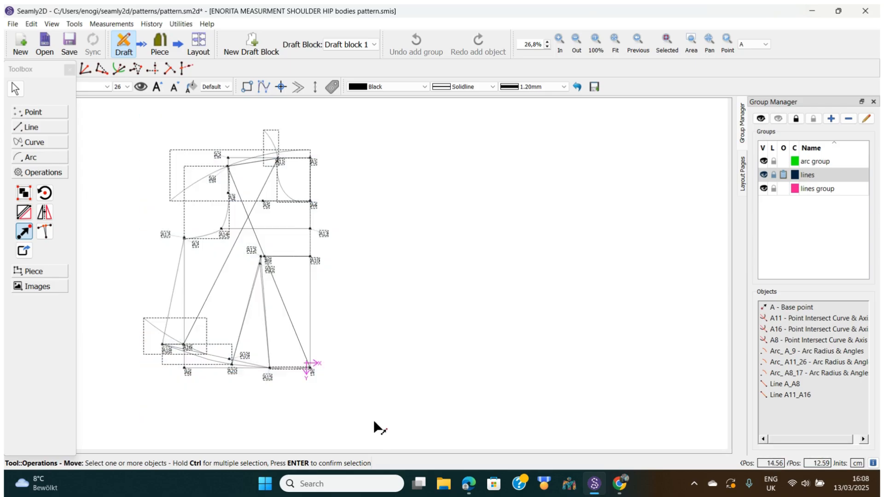
{"action": "key", "text": "Return"}
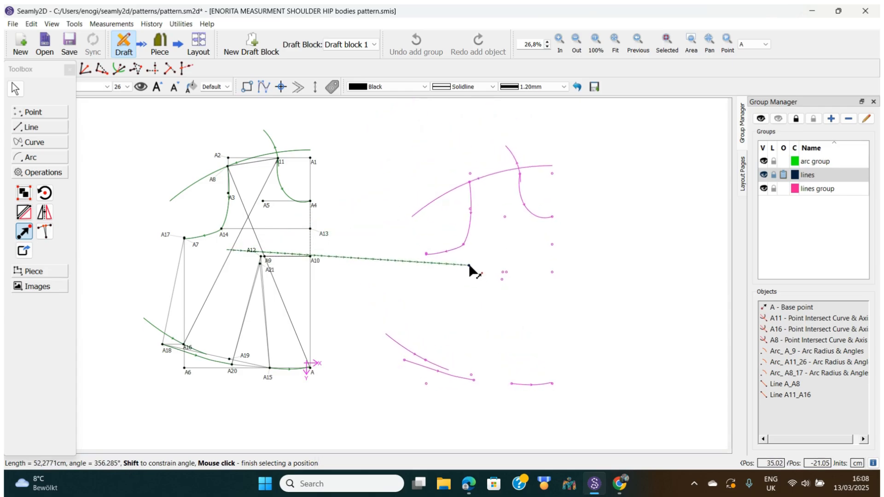
{"action": "left_click", "coordinate": [472, 261]}
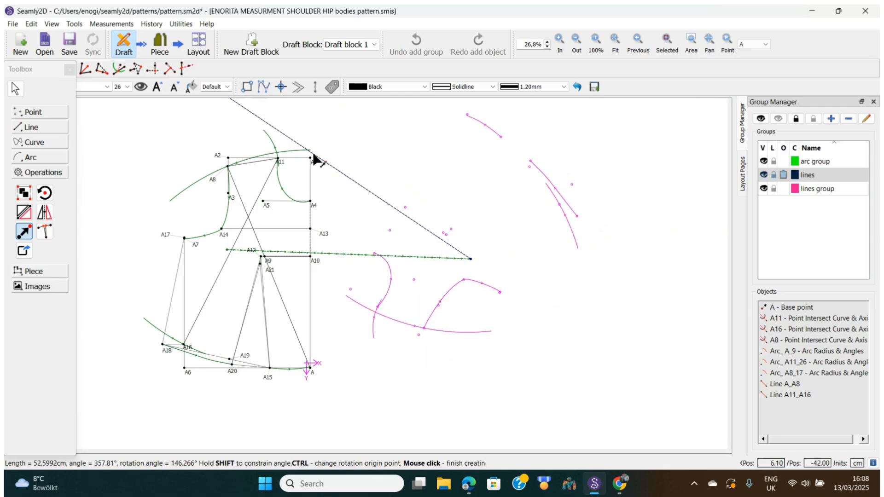
{"action": "left_click", "coordinate": [18, 90]}
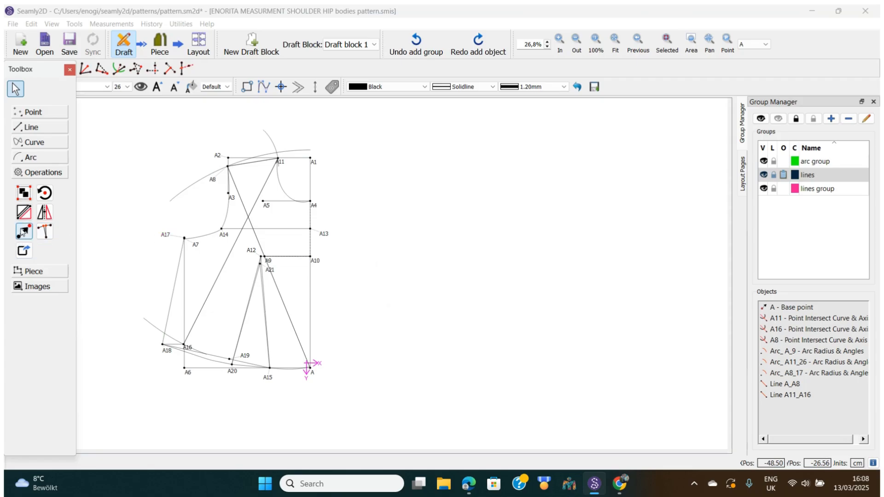
Move all draft objects with a rotation: angle 157.595°, length 21.5672 cm, rotation 353.794°.
{"action": "left_click", "coordinate": [23, 232]}
{"action": "left_click_drag", "start_coordinate": [113, 115], "coordinate": [396, 402]}
{"action": "key", "text": "Return"}
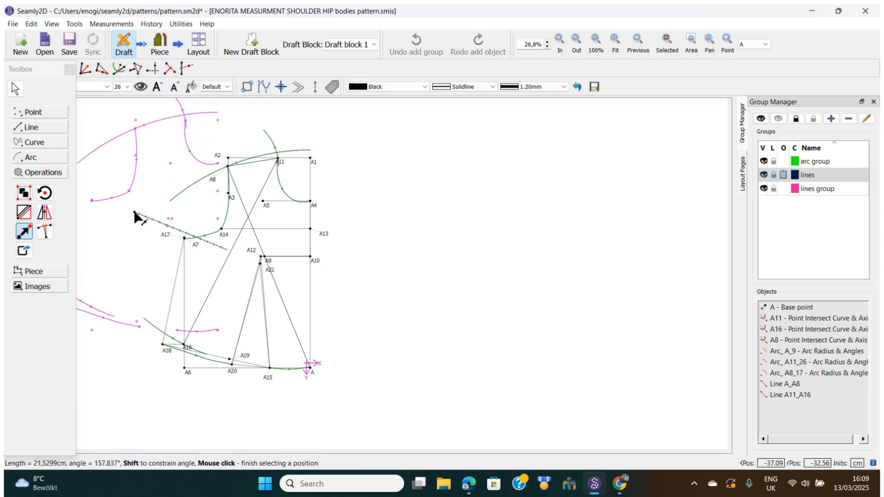
{"action": "left_click", "coordinate": [134, 213]}
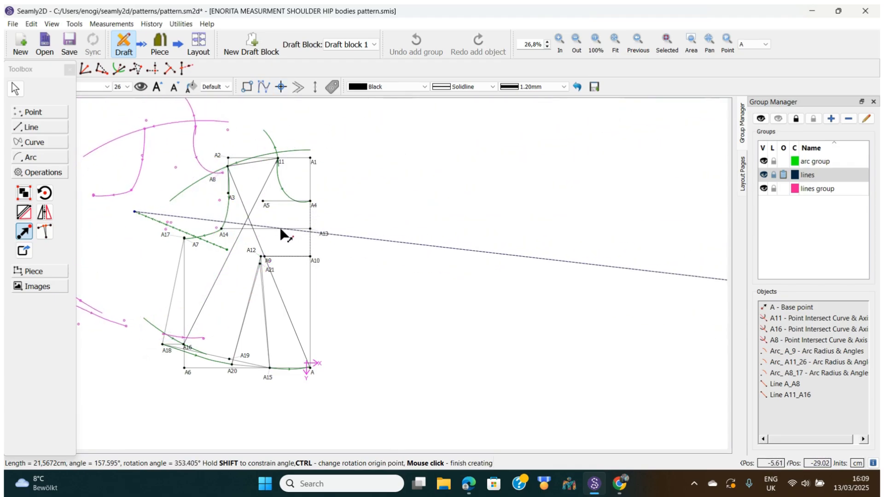
{"action": "left_click", "coordinate": [328, 234]}
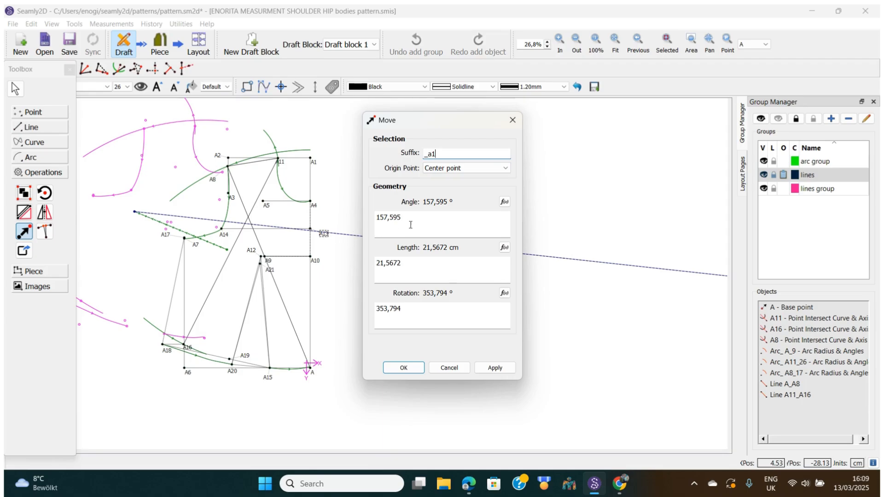
Close the Move dialog without applying, cancelling the move of the draft.
{"action": "mouse_move", "coordinate": [411, 224]}
{"action": "left_click", "coordinate": [512, 120]}
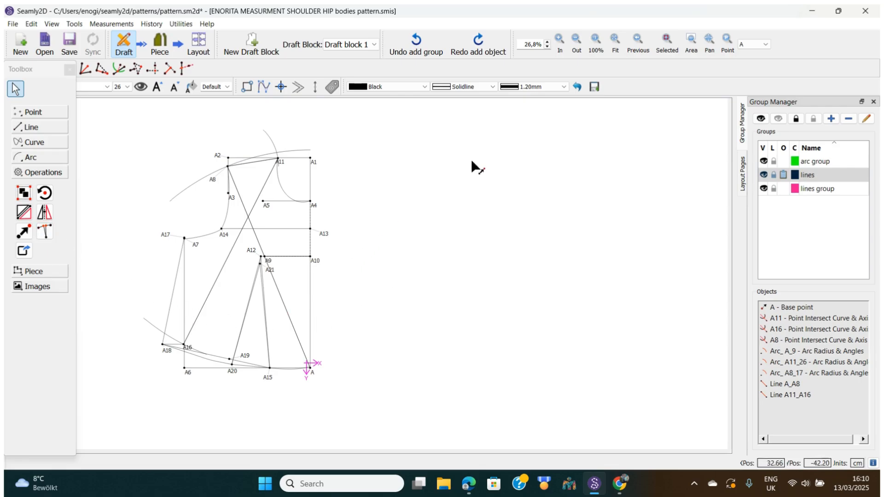
Set the view to 100%, then zoom out several steps to see the whole pattern.
{"action": "left_click", "coordinate": [596, 39]}
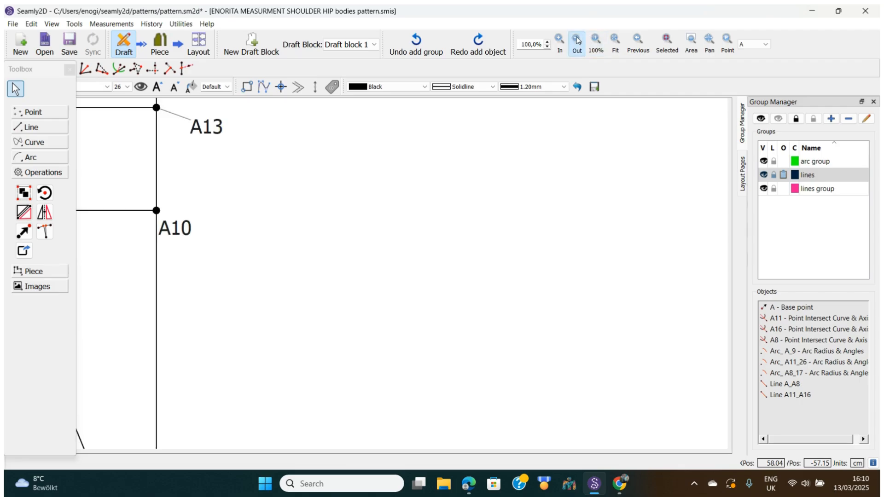
{"action": "left_click", "coordinate": [576, 39]}
{"action": "left_click", "coordinate": [577, 40]}
{"action": "left_click", "coordinate": [577, 40]}
{"action": "left_click", "coordinate": [577, 40]}
{"action": "left_click", "coordinate": [577, 40]}
{"action": "left_click", "coordinate": [577, 40]}
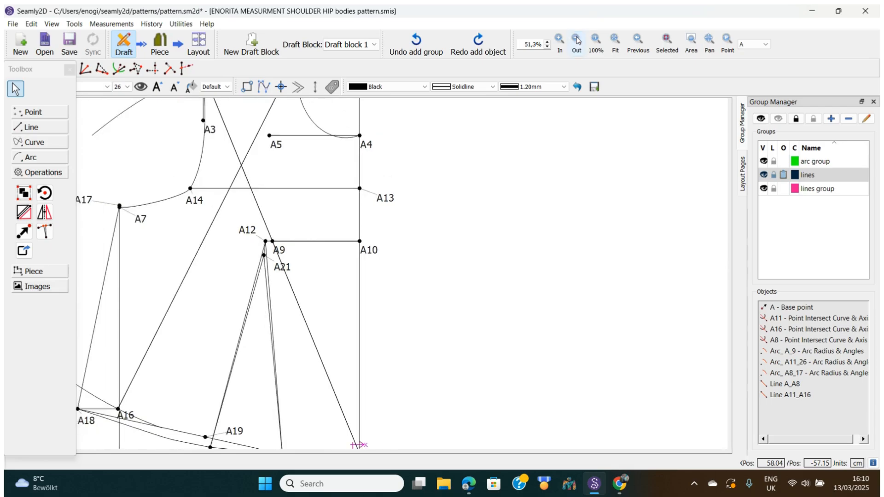
{"action": "left_click", "coordinate": [577, 40]}
{"action": "left_click", "coordinate": [577, 40]}
{"action": "left_click", "coordinate": [577, 40]}
{"action": "left_click", "coordinate": [577, 40]}
{"action": "left_click", "coordinate": [577, 40]}
{"action": "left_click", "coordinate": [577, 40]}
{"action": "left_click", "coordinate": [577, 40]}
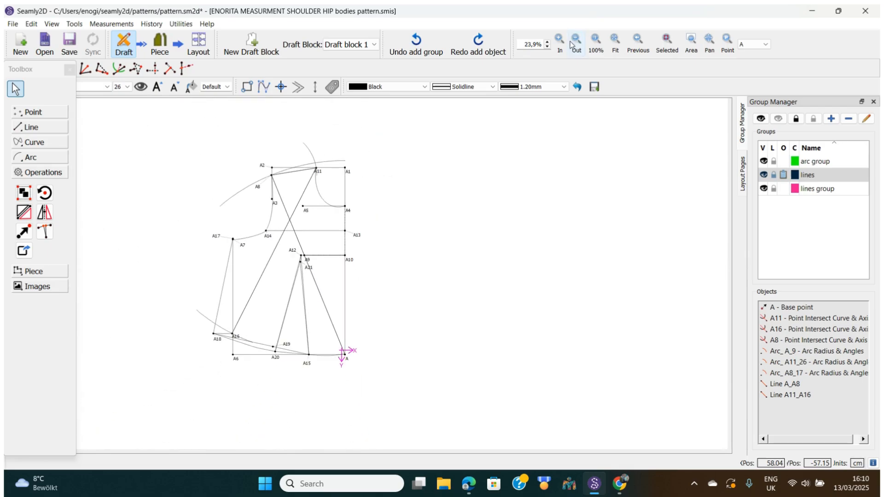
Fit the pattern to the view and begin a true dart with A18 as first base point.
{"action": "left_click", "coordinate": [615, 43]}
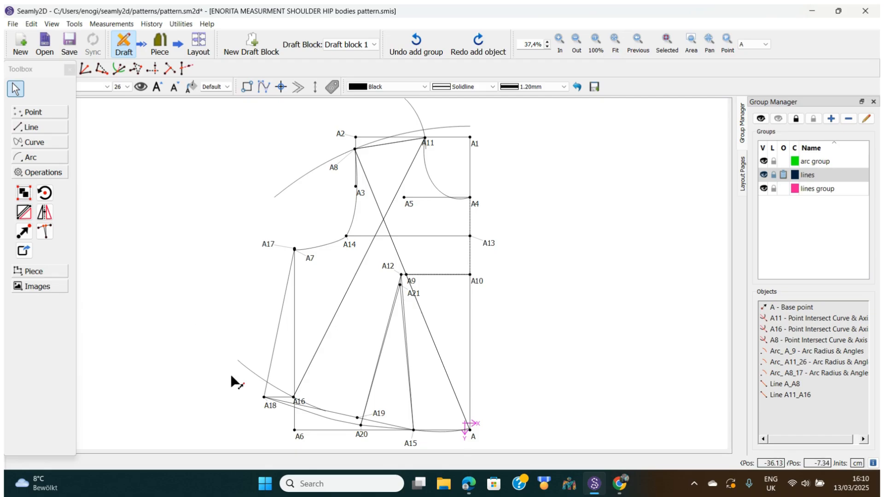
{"action": "left_click", "coordinate": [44, 233]}
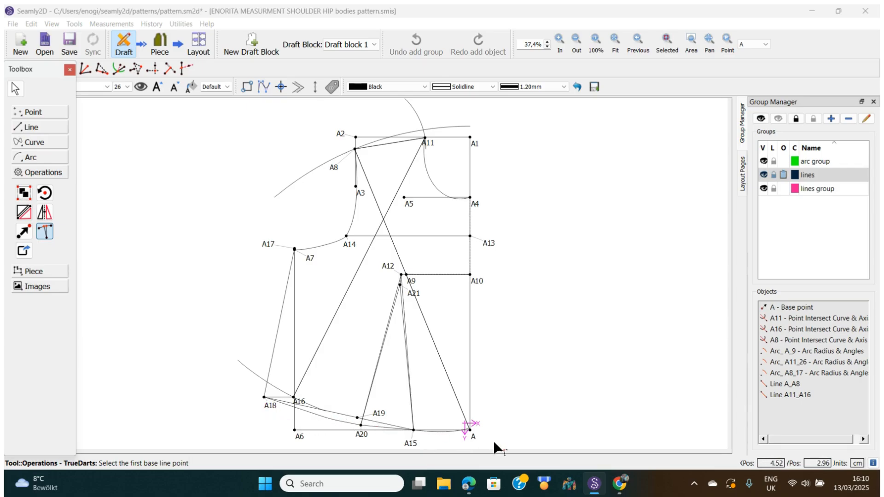
{"action": "left_click", "coordinate": [270, 409]}
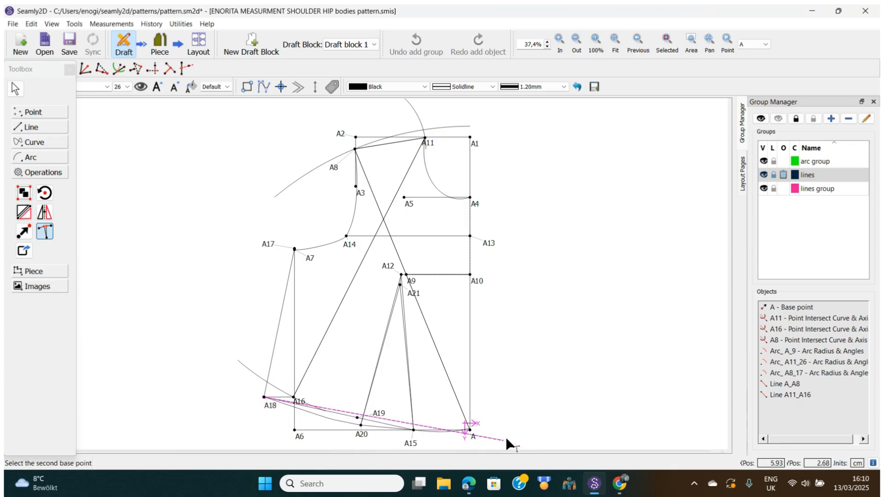
Complete the true dart on base line A18–A via A20, A21, A15, moving the A22 label below A20.
{"action": "left_click", "coordinate": [474, 436]}
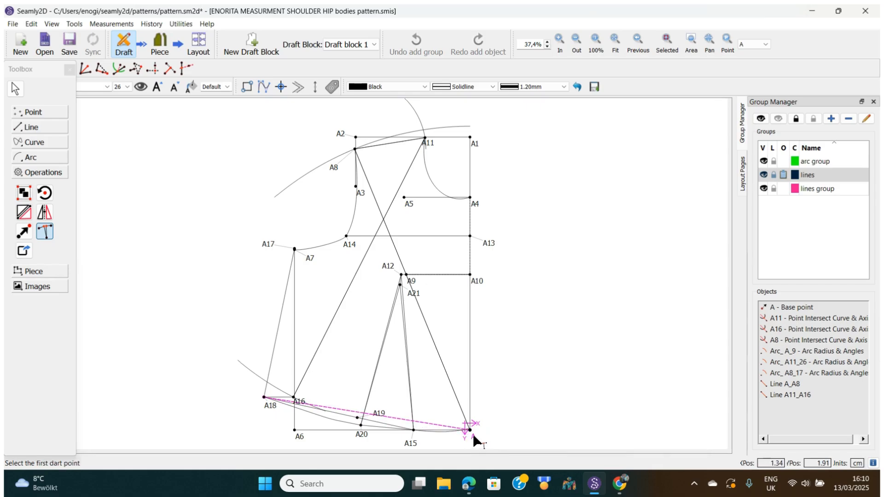
{"action": "left_click", "coordinate": [361, 432]}
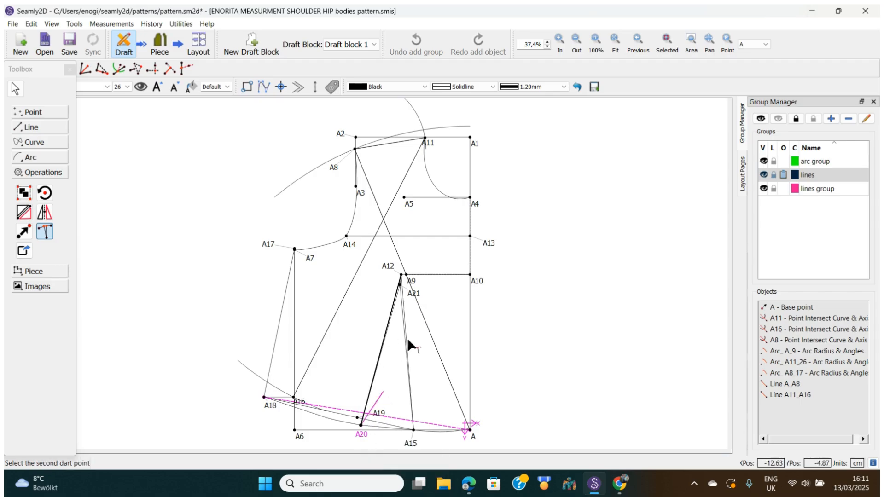
{"action": "left_click", "coordinate": [413, 292]}
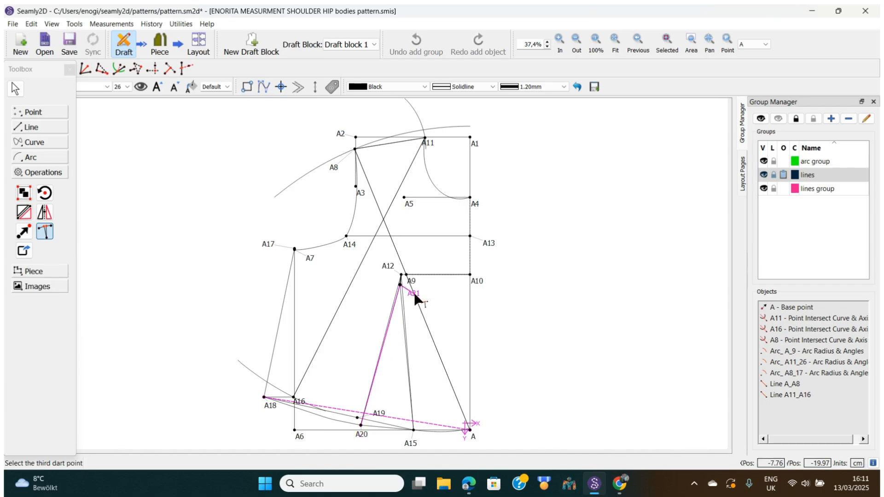
{"action": "left_click", "coordinate": [415, 442]}
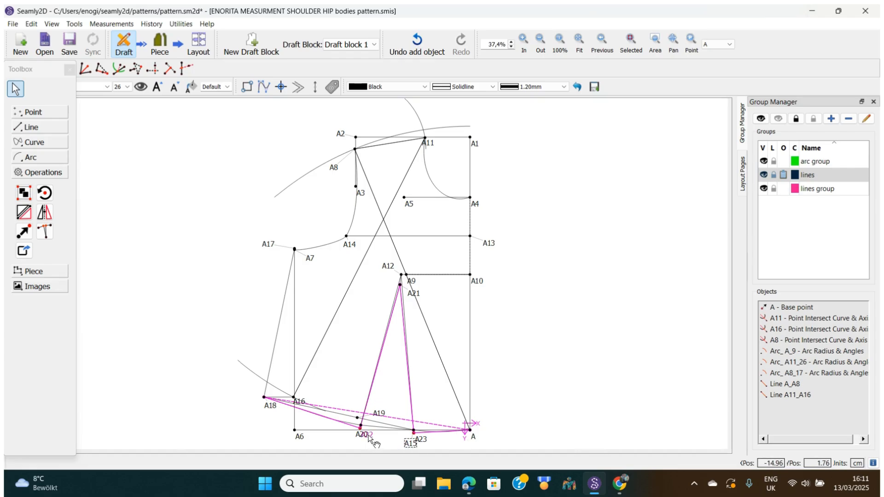
{"action": "left_click_drag", "start_coordinate": [368, 437], "coordinate": [409, 447]}
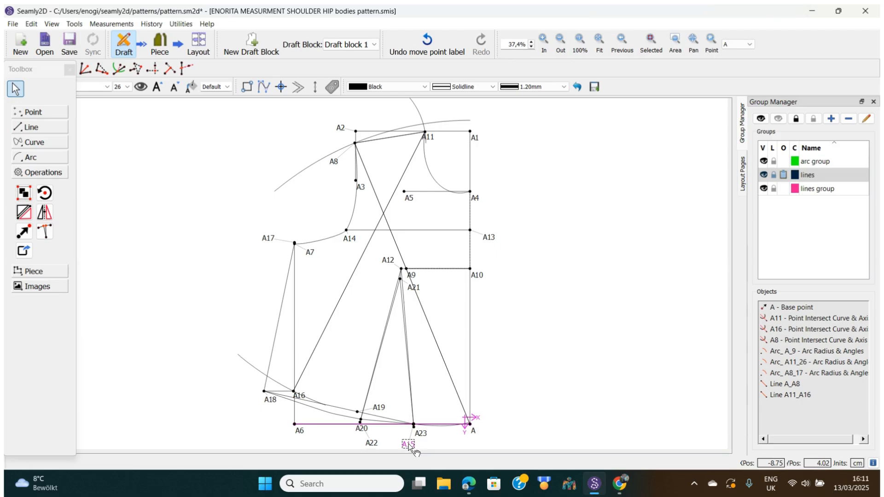
Clear the selection, then pick the A15, A21, A20 and A23 dart labels for repositioning.
{"action": "left_click", "coordinate": [499, 388]}
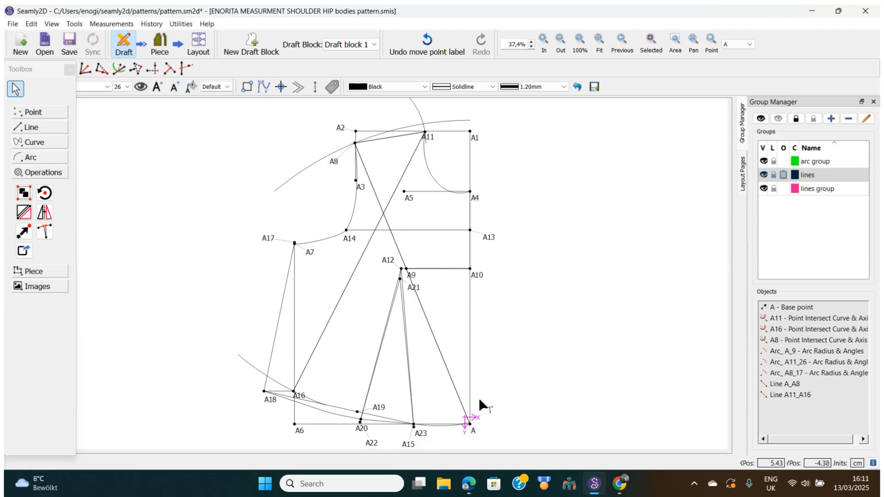
{"action": "left_click", "coordinate": [411, 445]}
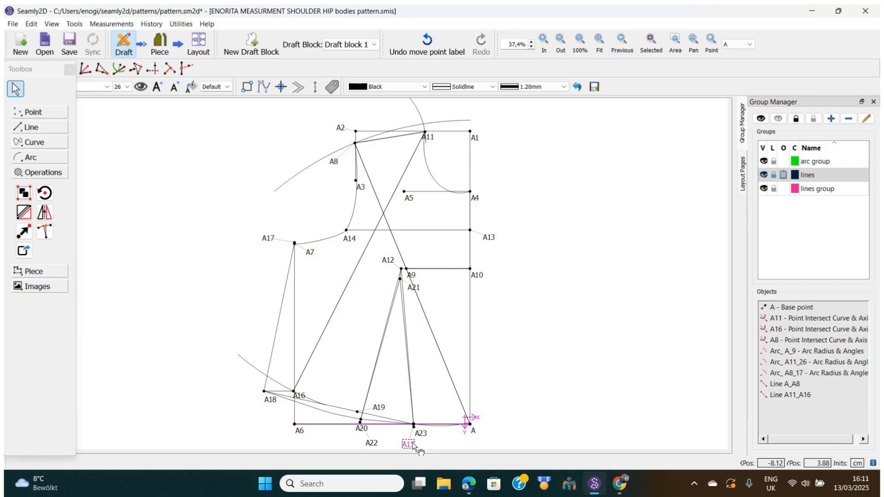
{"action": "left_click", "coordinate": [413, 288]}
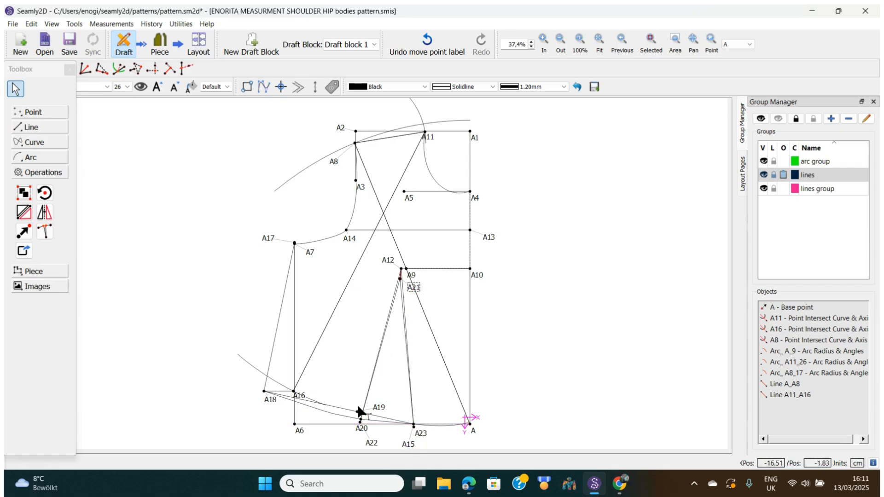
{"action": "left_click", "coordinate": [362, 428]}
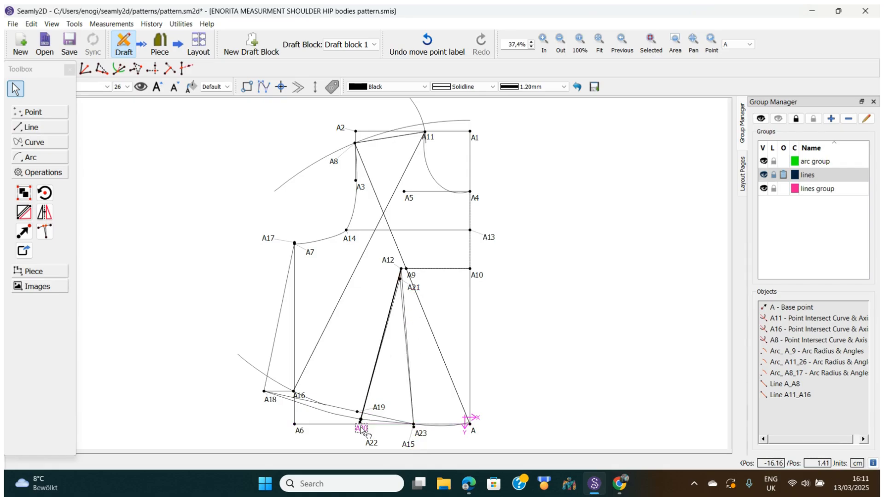
{"action": "left_click", "coordinate": [420, 434]}
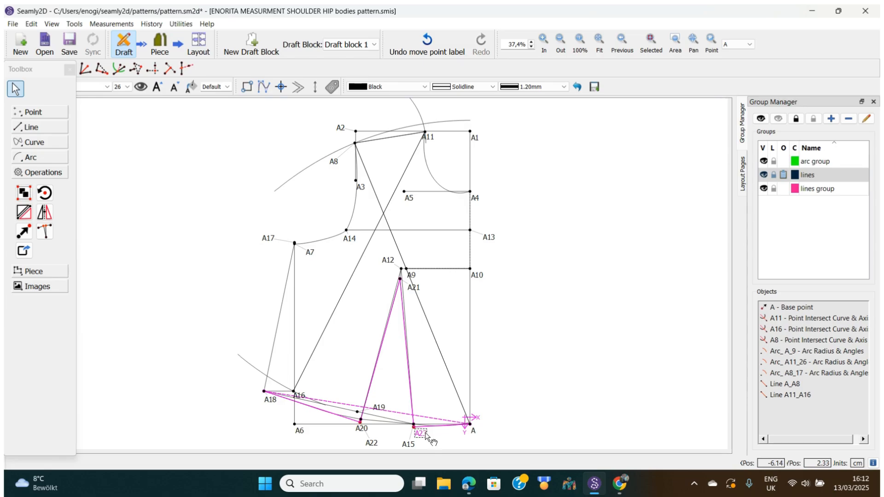
Undo the A15 and A22 dart label moves.
{"action": "left_click", "coordinate": [499, 386]}
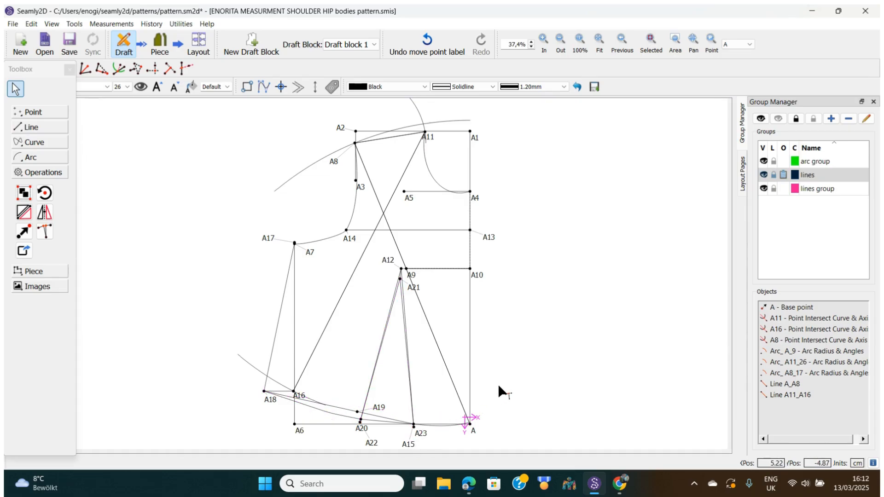
{"action": "left_click", "coordinate": [31, 24]}
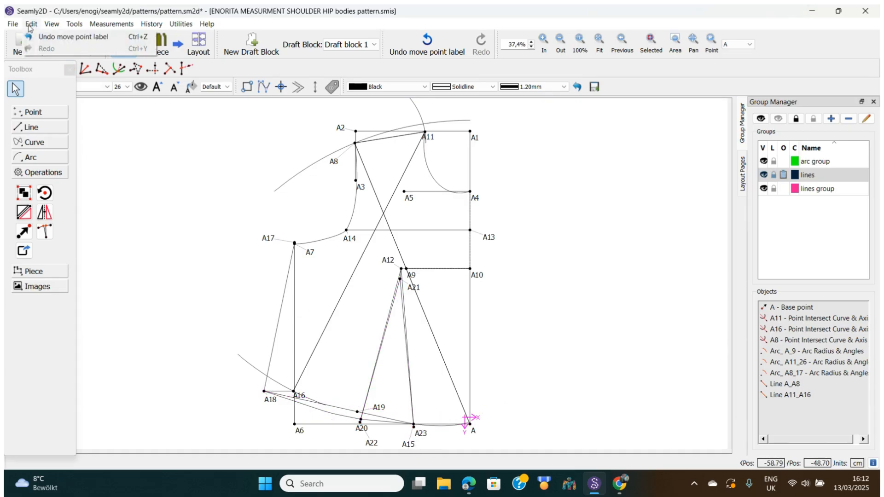
{"action": "left_click", "coordinate": [48, 37]}
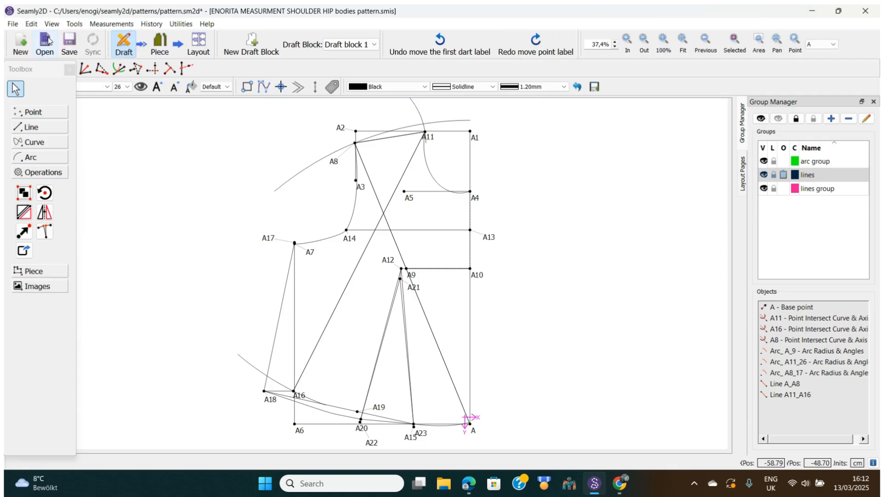
{"action": "left_click", "coordinate": [31, 24]}
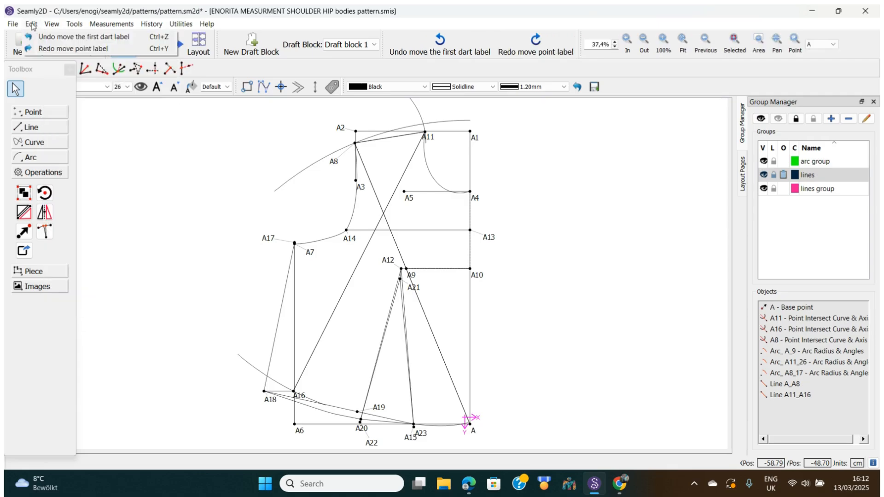
{"action": "left_click", "coordinate": [43, 38]}
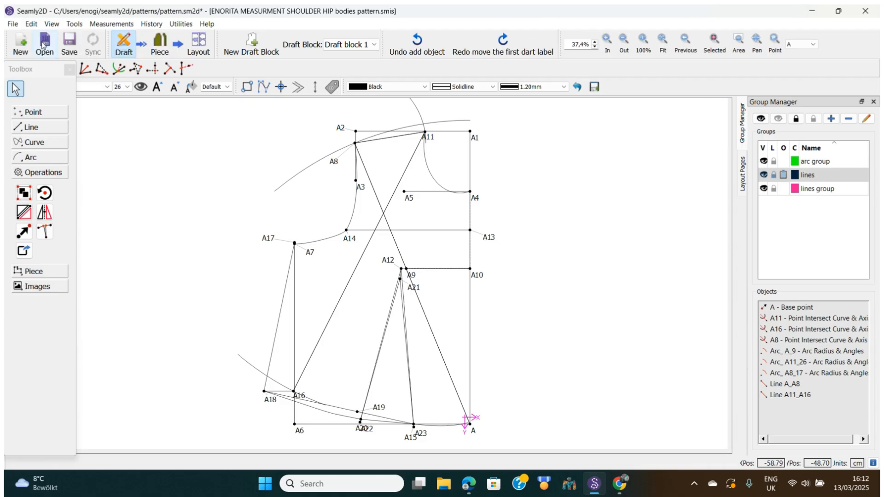
Undo the true dart, removing points A22 and A23, and open Export Draft Blocks.
{"action": "left_click", "coordinate": [31, 25]}
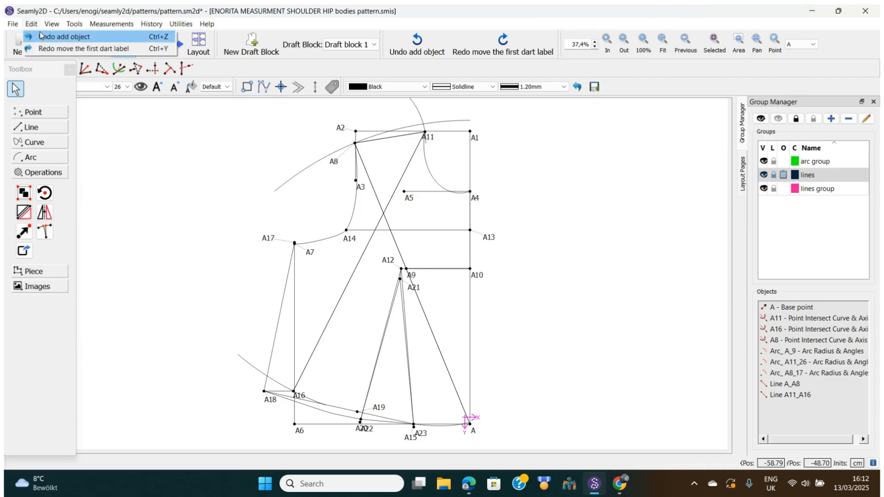
{"action": "left_click", "coordinate": [45, 36]}
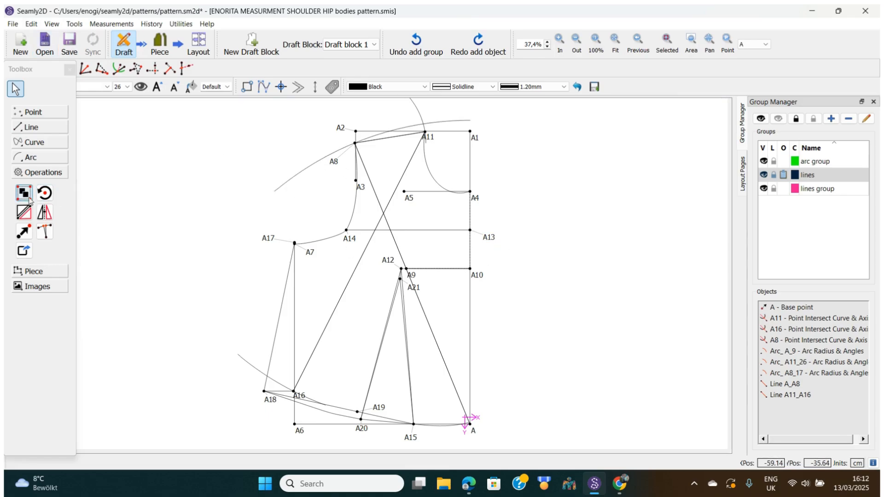
{"action": "left_click", "coordinate": [24, 251]}
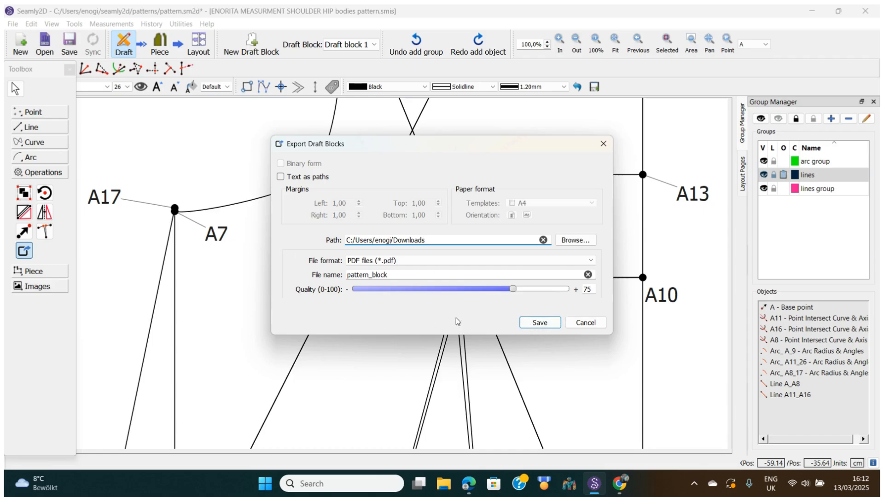
{"action": "left_click", "coordinate": [604, 146]}
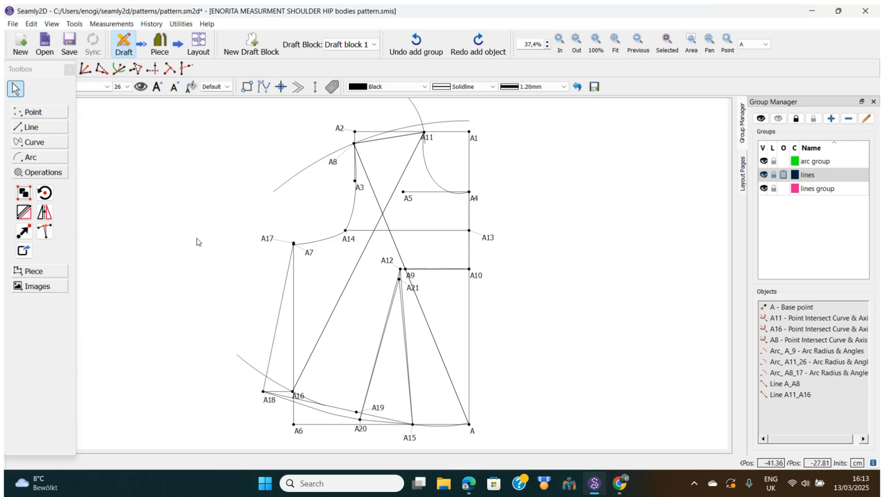
Expand the Piece tools in the Toolbox, briefly checking the Images tools along the way.
{"action": "left_click", "coordinate": [33, 271]}
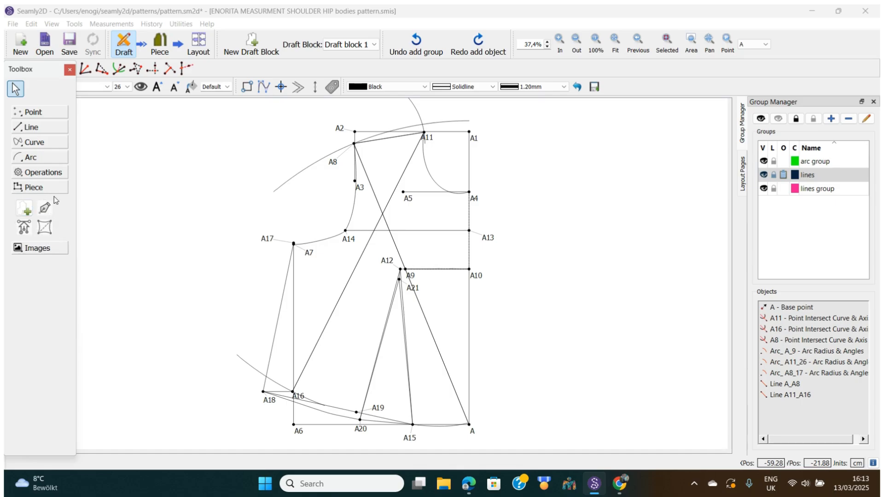
{"action": "left_click", "coordinate": [35, 250]}
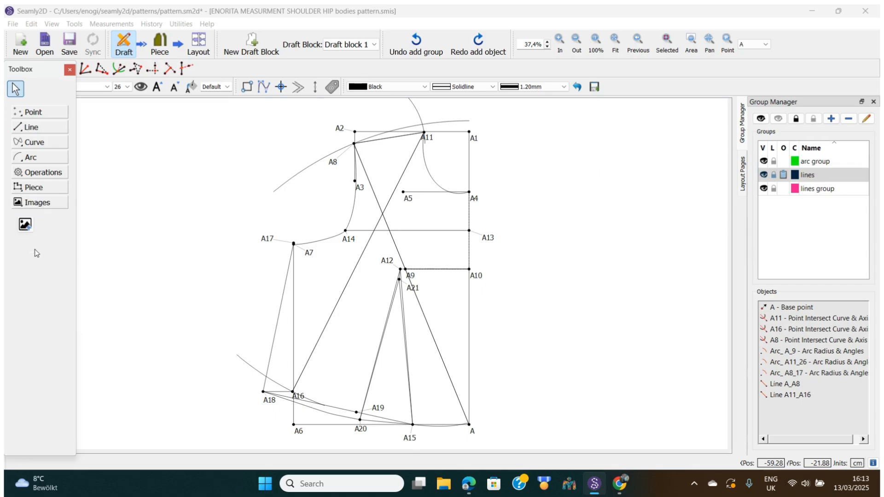
{"action": "left_click", "coordinate": [38, 190]}
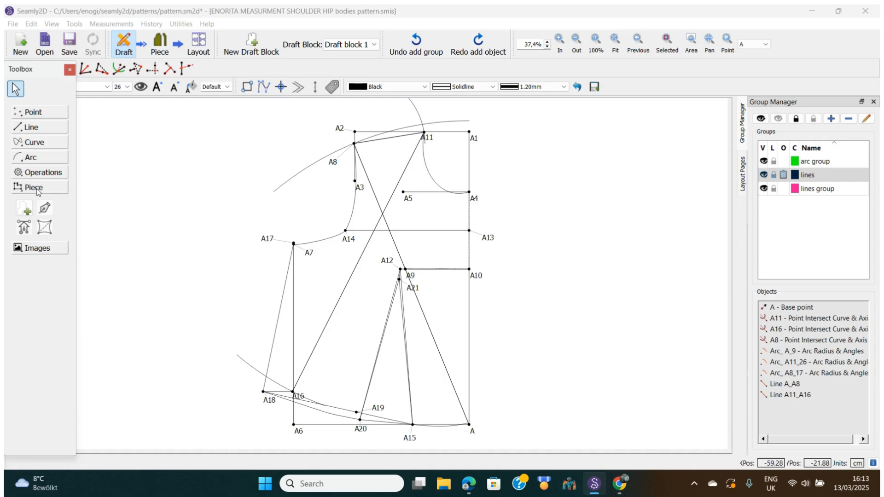